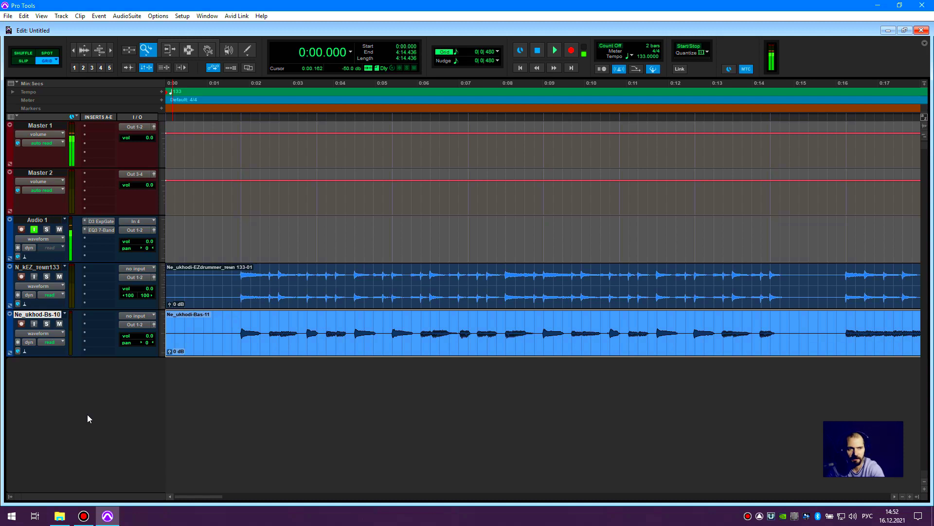
- Play the session briefly, stop it, and create a click track
{"action": "key", "text": "space"}
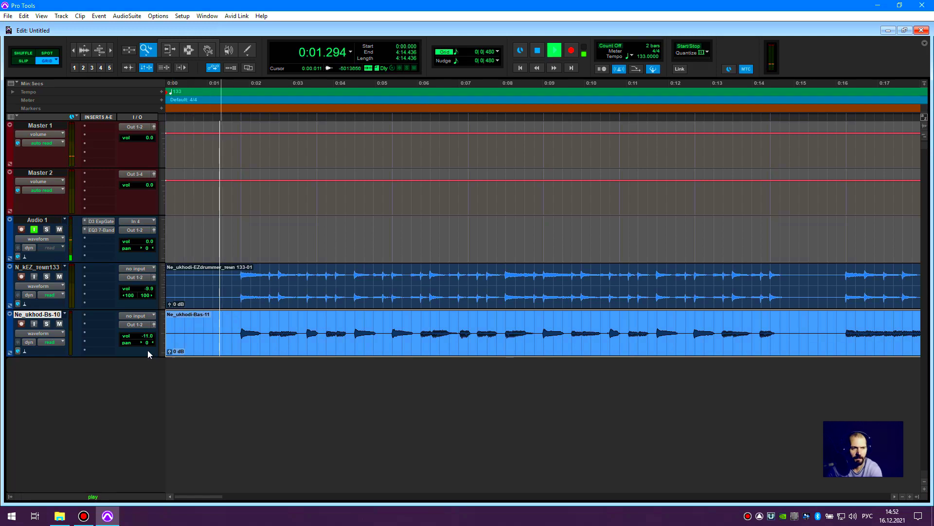
{"action": "key", "text": "space"}
{"action": "left_click", "coordinate": [62, 16]}
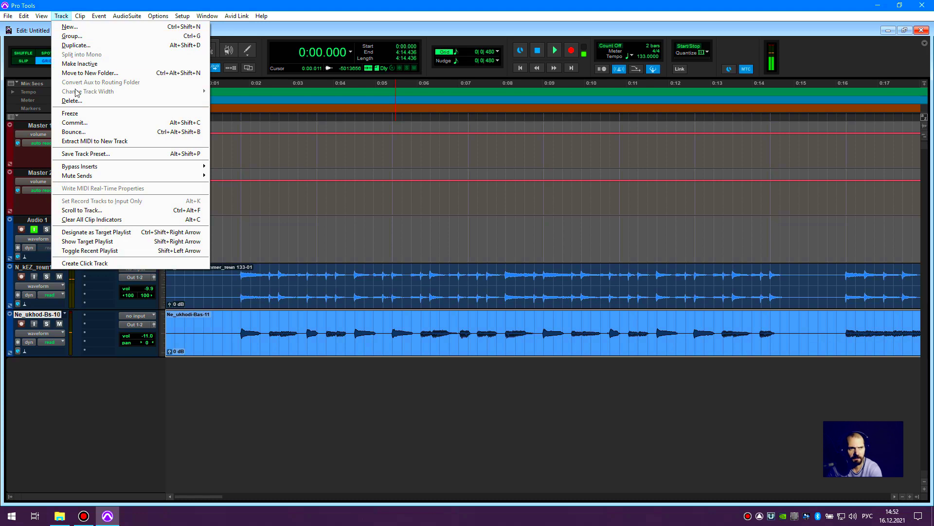
{"action": "left_click", "coordinate": [86, 263]}
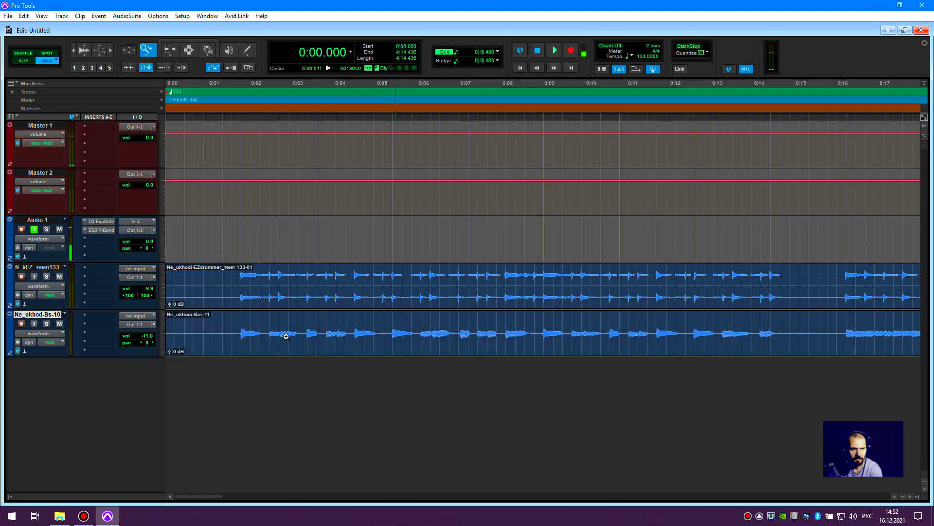
- Listen to the session with the metronome, check the Click II plug-in settings, and mute the Click 1 track
{"action": "key", "text": "space"}
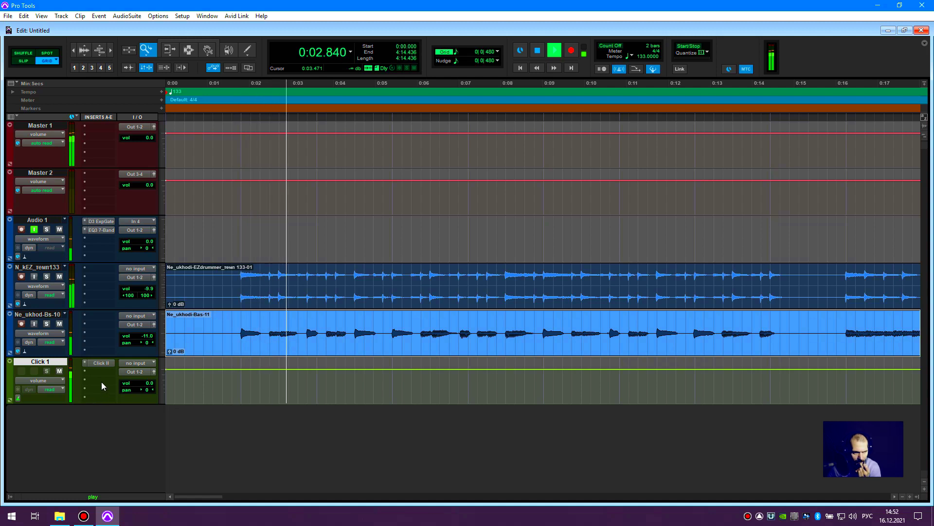
{"action": "left_click", "coordinate": [101, 363]}
{"action": "left_click_drag", "start_coordinate": [475, 136], "coordinate": [735, 149]}
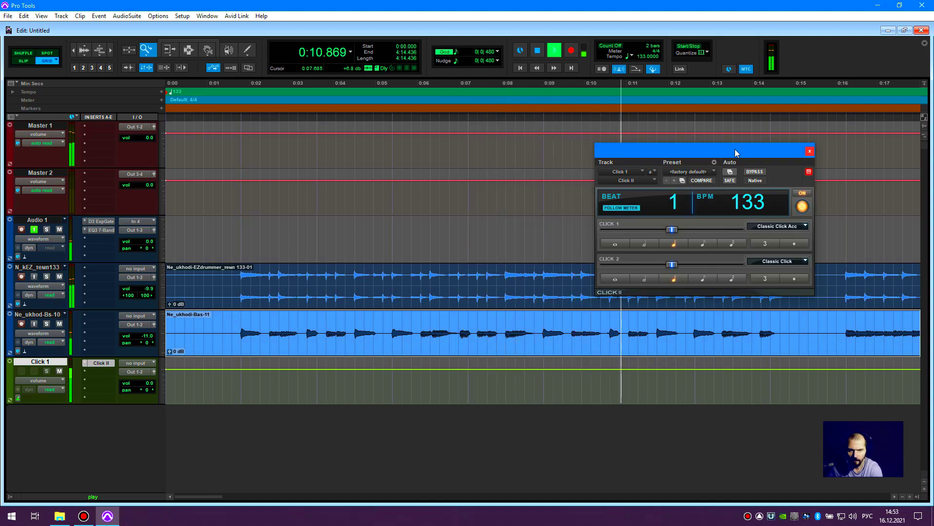
{"action": "left_click", "coordinate": [810, 151]}
{"action": "key", "text": "space"}
{"action": "left_click", "coordinate": [60, 371]}
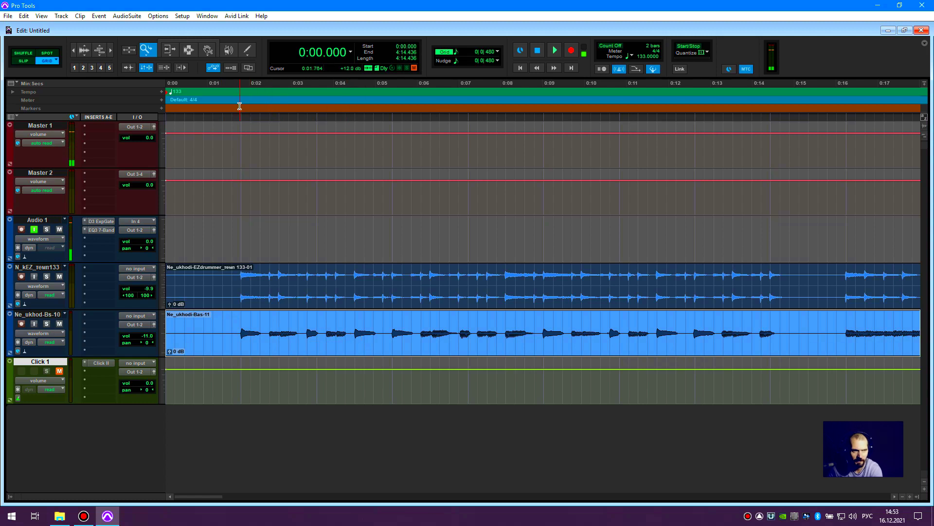
- Set the playback start to 0:01.804, where the drums enter, and listen to the drum and bass tracks
{"action": "left_click", "coordinate": [240, 103]}
{"action": "left_click", "coordinate": [924, 125]}
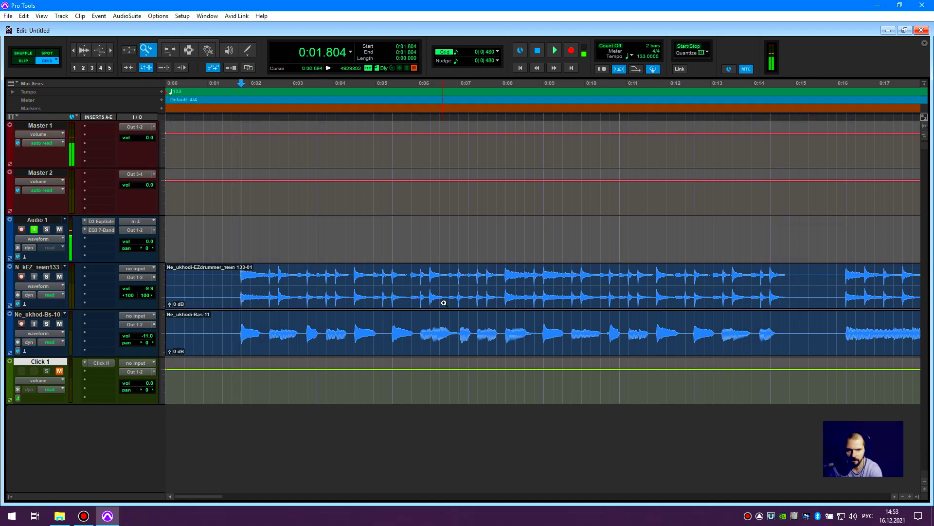
{"action": "key", "text": "space"}
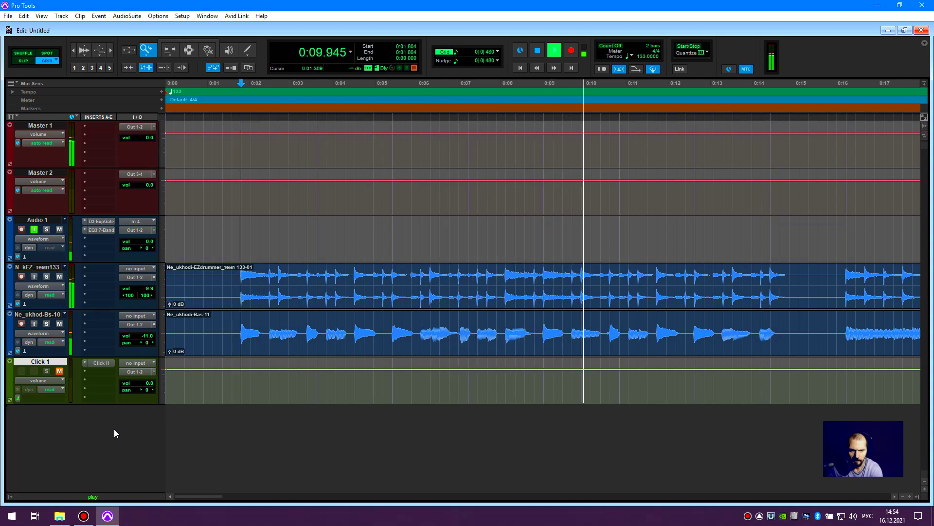
{"action": "key", "text": "space"}
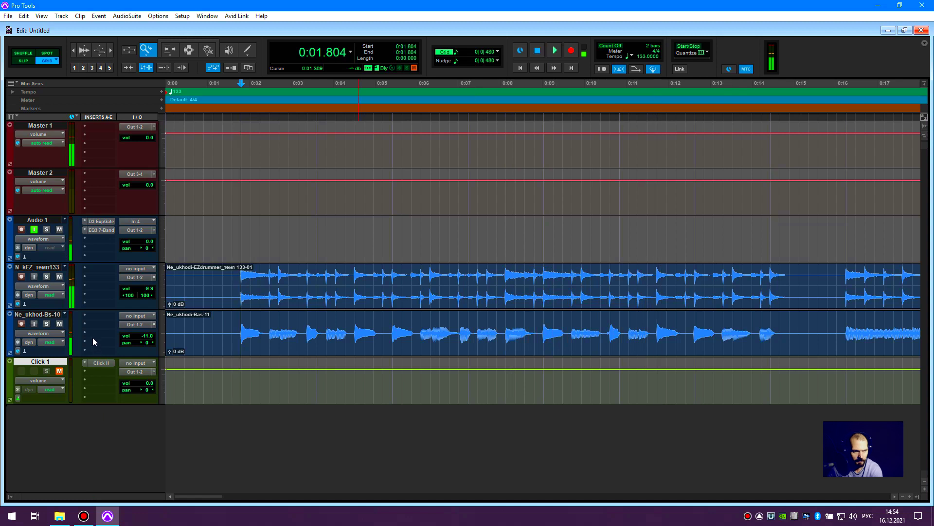
- Insert the SansAmp PSA-1 plug-in on the bass track and load its Crunchy Bass preset
{"action": "left_click", "coordinate": [88, 317]}
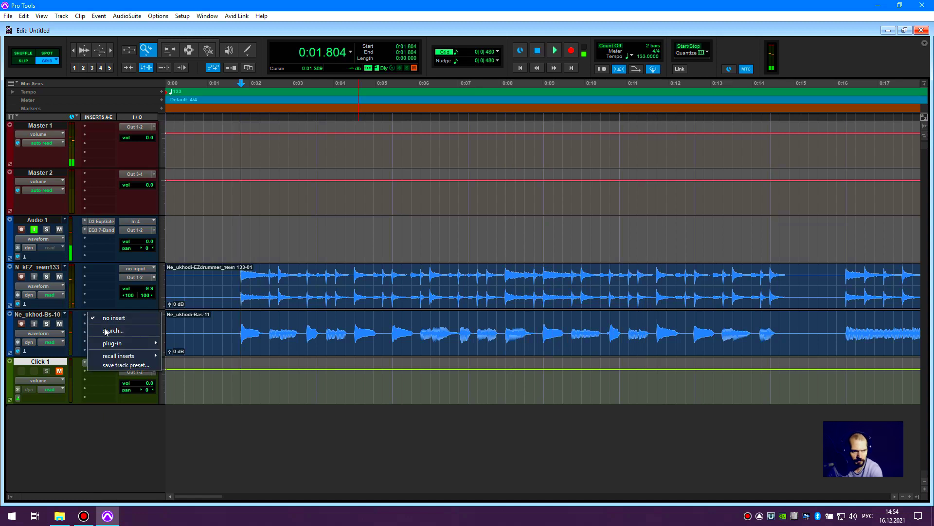
{"action": "mouse_move", "coordinate": [131, 347]}
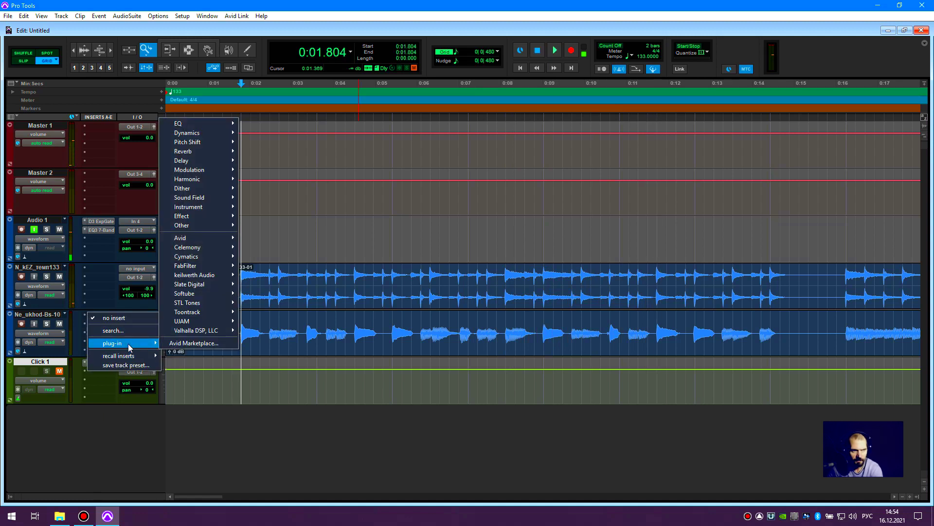
{"action": "mouse_move", "coordinate": [194, 142]}
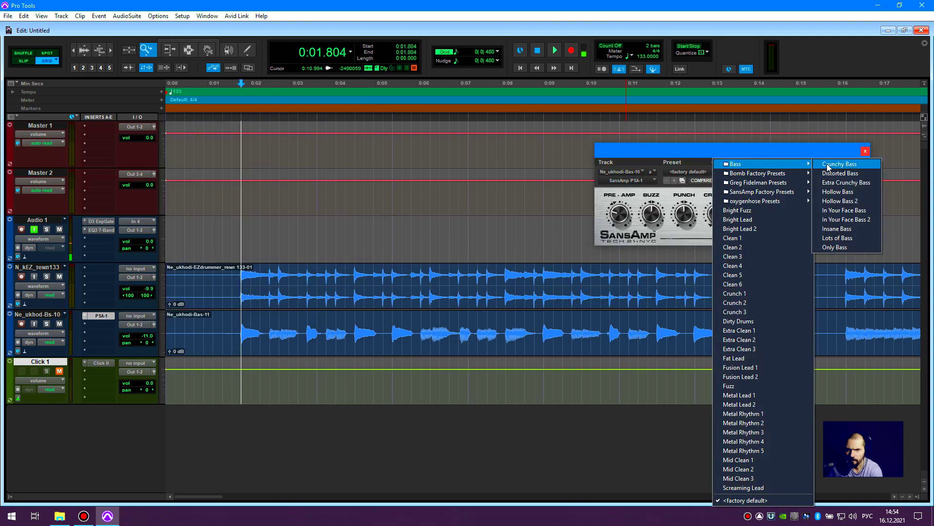
{"action": "left_click", "coordinate": [834, 163]}
- Audition the SansAmp bass presets during playback, choose Lots of Bass, and adjust the Level control
{"action": "key", "text": "space"}
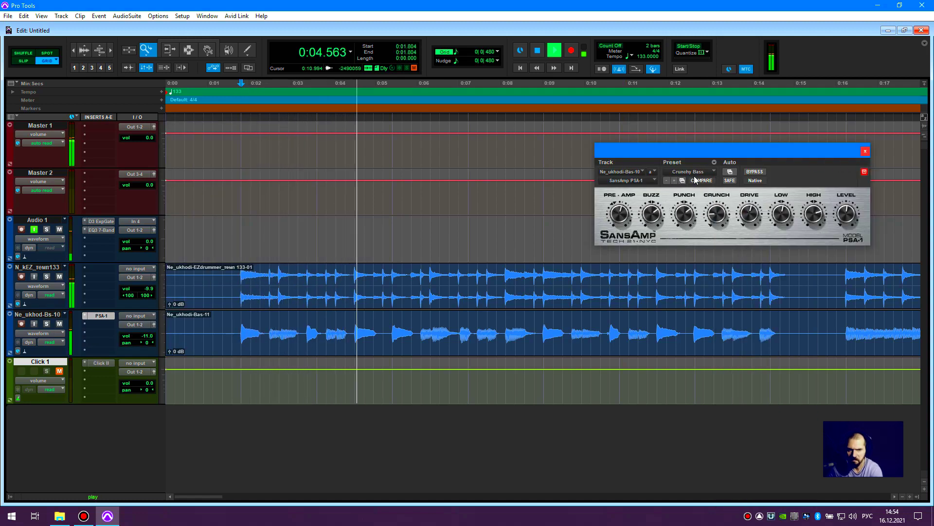
{"action": "left_click", "coordinate": [675, 179]}
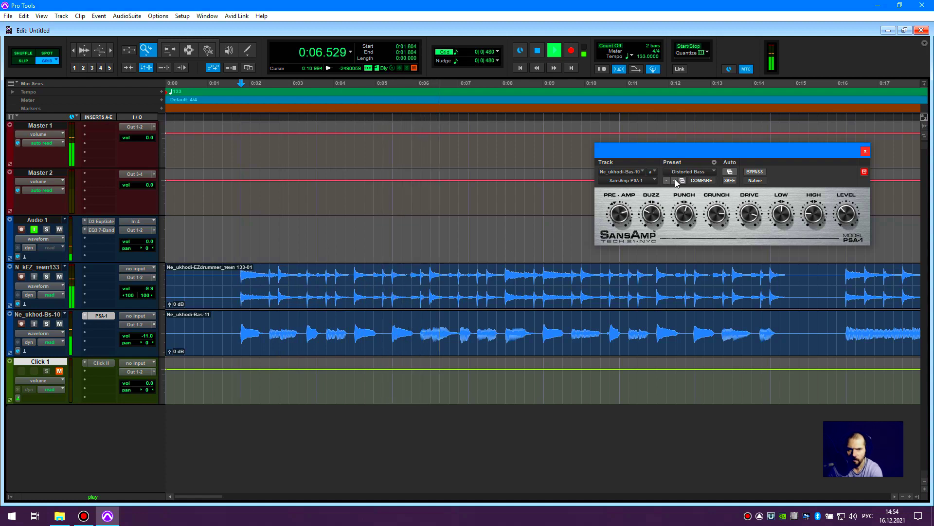
{"action": "left_click", "coordinate": [675, 180]}
{"action": "left_click", "coordinate": [675, 179]}
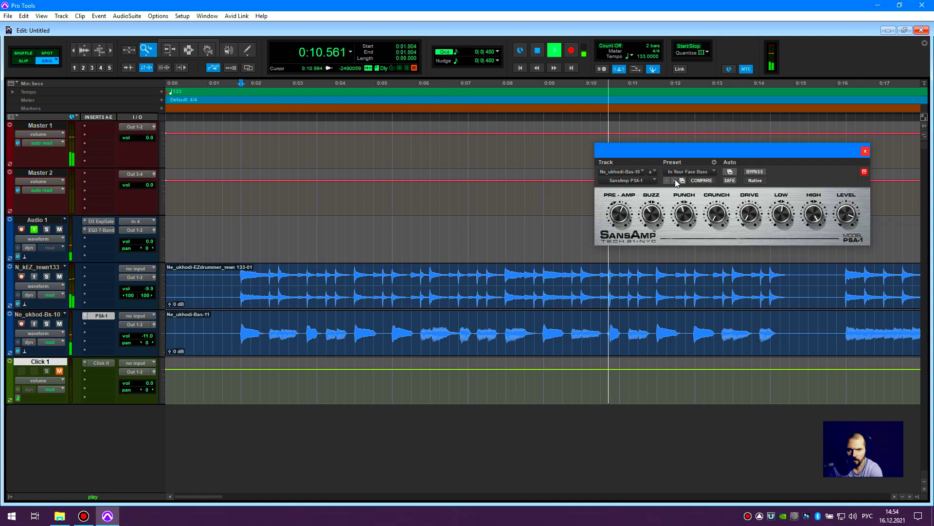
{"action": "left_click", "coordinate": [675, 180]}
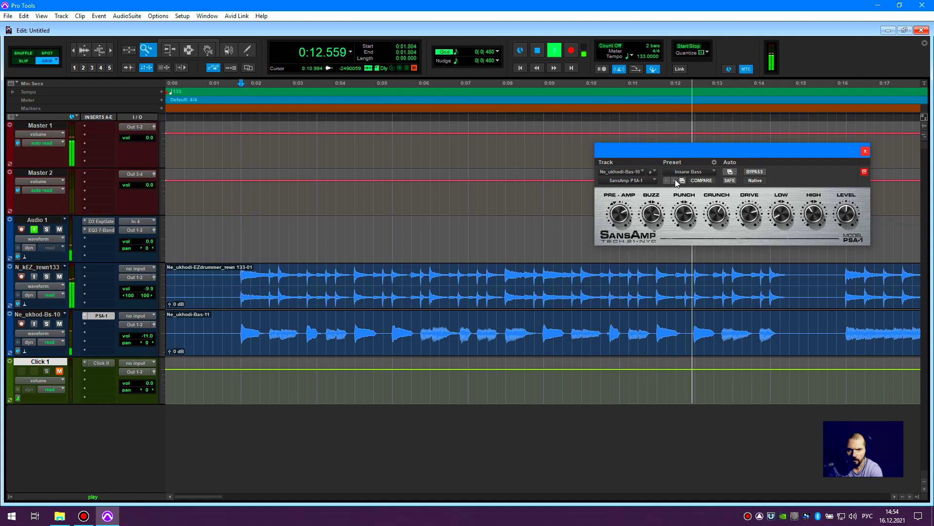
{"action": "left_click", "coordinate": [675, 180]}
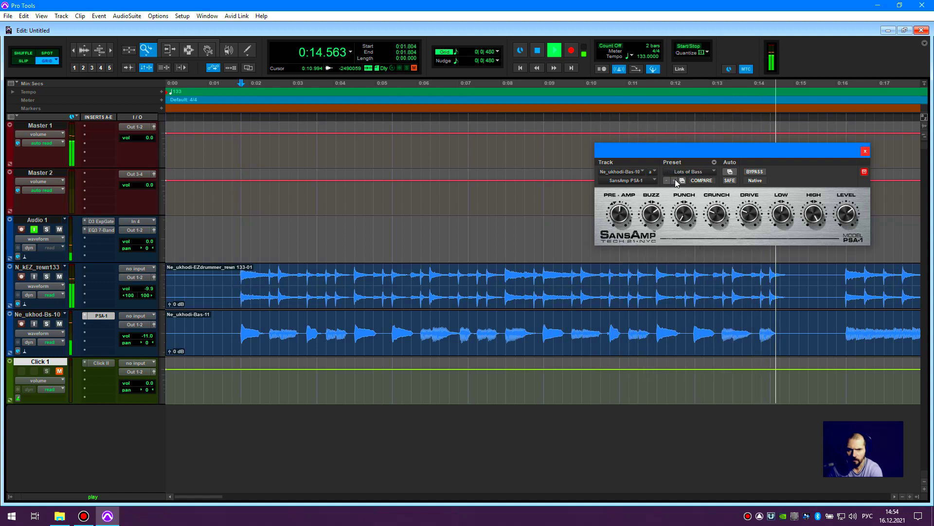
{"action": "left_click", "coordinate": [676, 179]}
{"action": "left_click", "coordinate": [666, 180]}
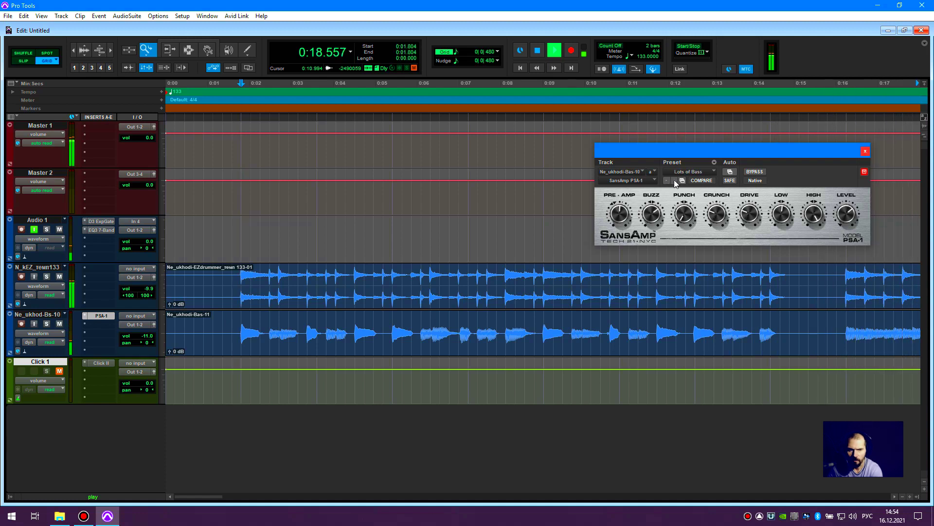
{"action": "left_click", "coordinate": [845, 198]}
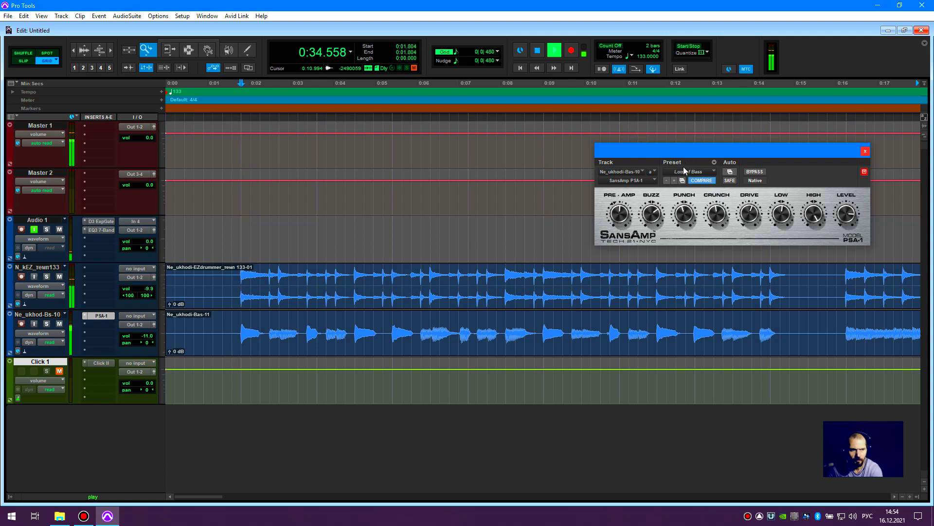
{"action": "left_click", "coordinate": [865, 152]}
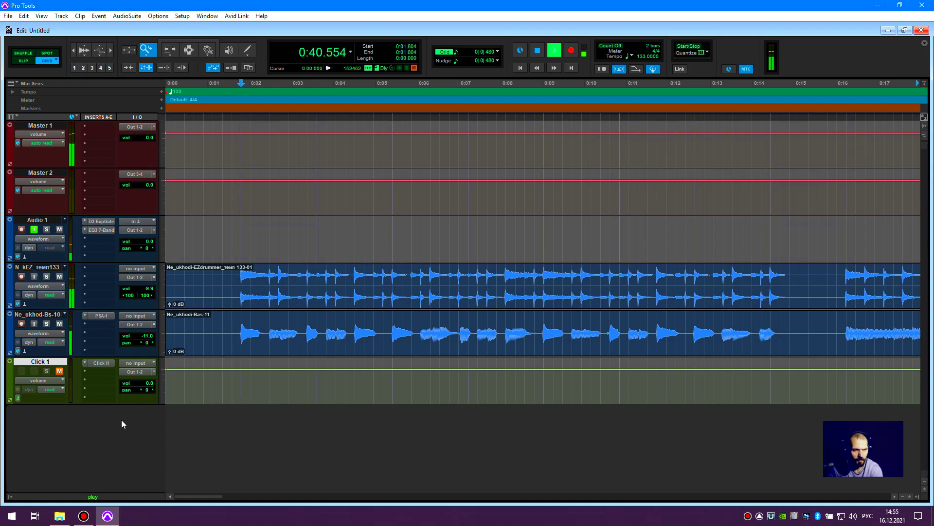
- Show the mixer and lower the bass track's fader to about -17.9 dB while the session plays
{"action": "key", "text": "ctrl+equal"}
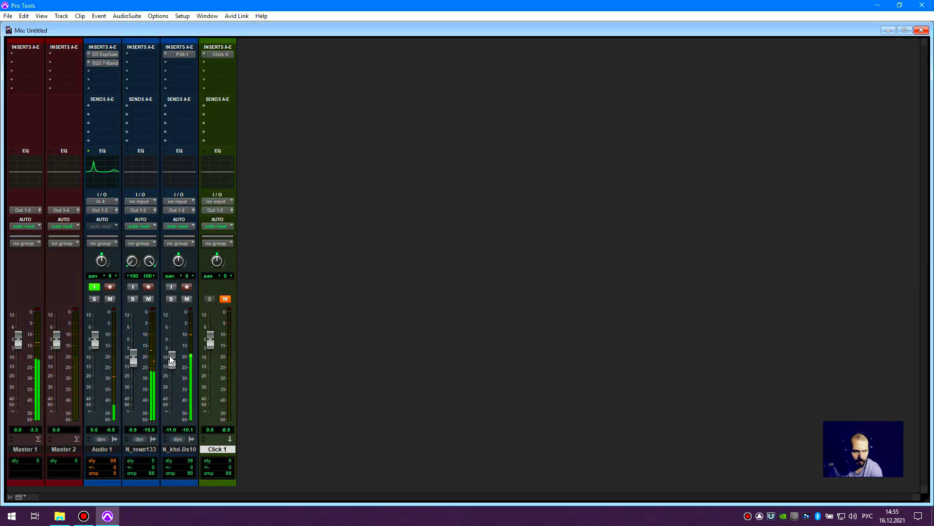
{"action": "left_click_drag", "start_coordinate": [173, 361], "coordinate": [174, 367]}
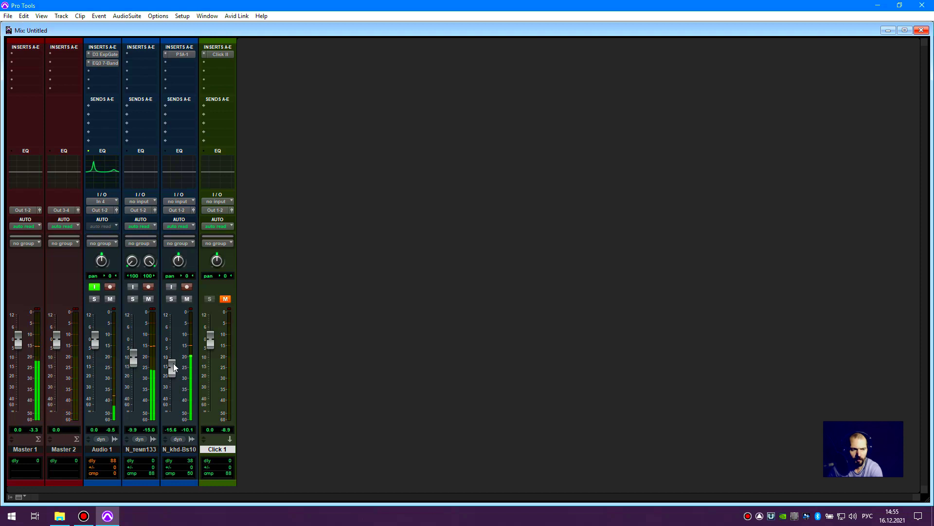
{"action": "left_click_drag", "start_coordinate": [173, 363], "coordinate": [173, 375]}
{"action": "left_click_drag", "start_coordinate": [171, 412], "coordinate": [177, 373]}
{"action": "left_click_drag", "start_coordinate": [176, 369], "coordinate": [177, 368]}
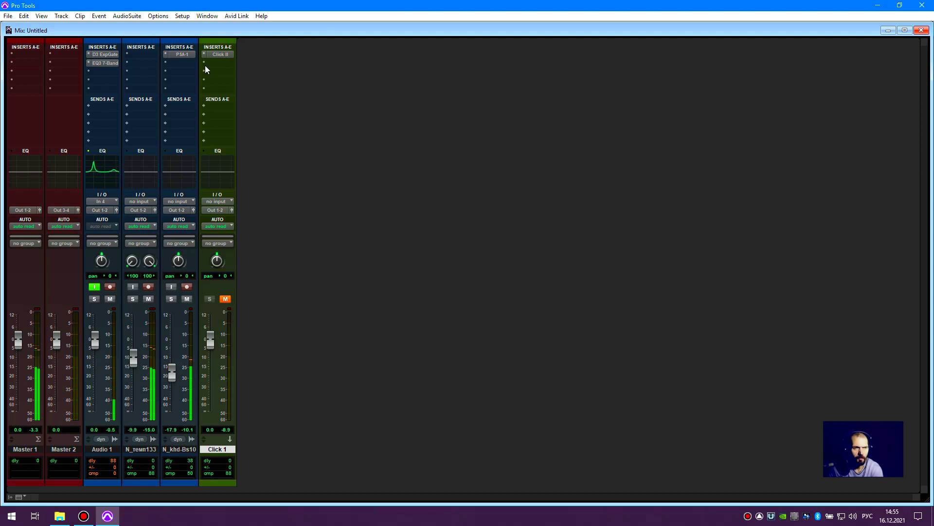
- Check the SansAmp PSA-1 settings on the bass track, close the plug-in, and set the track's fader to about -17.4 dB
{"action": "left_click", "coordinate": [180, 54]}
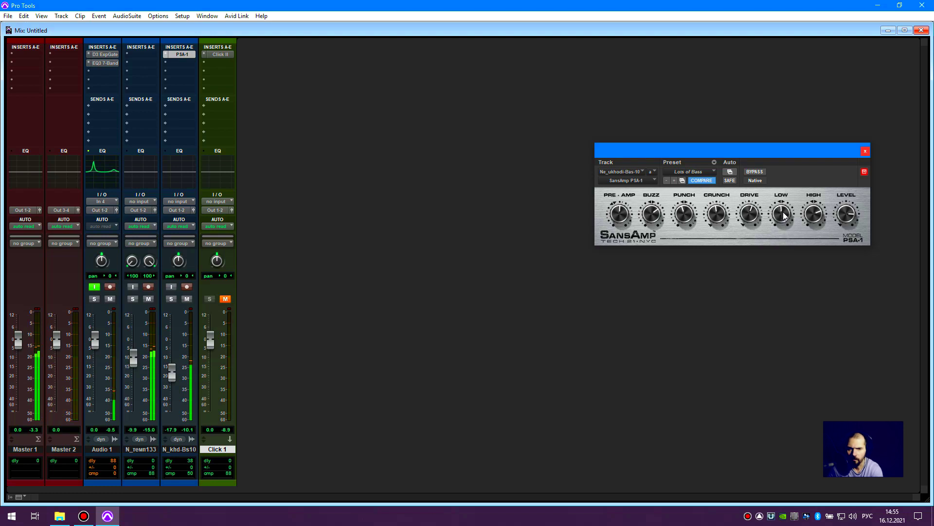
{"action": "left_click", "coordinate": [865, 151]}
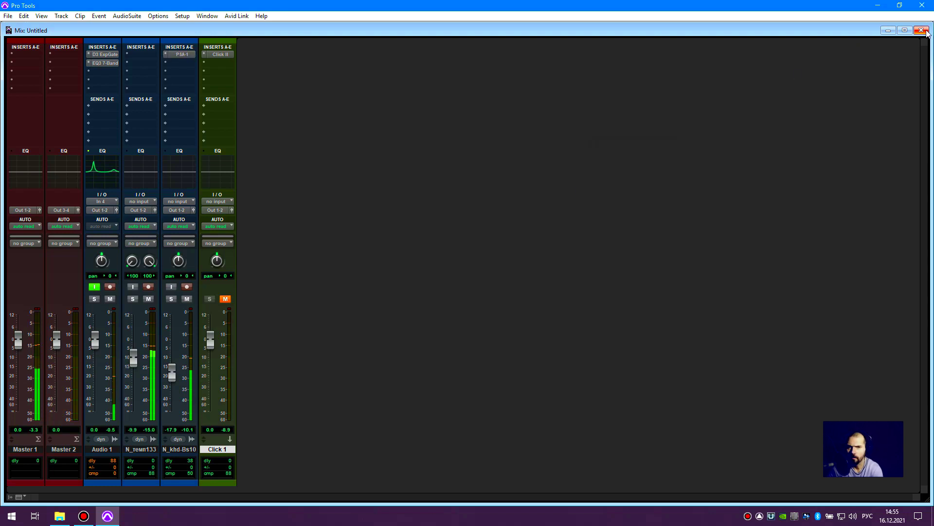
{"action": "left_click_drag", "start_coordinate": [166, 372], "coordinate": [173, 370]}
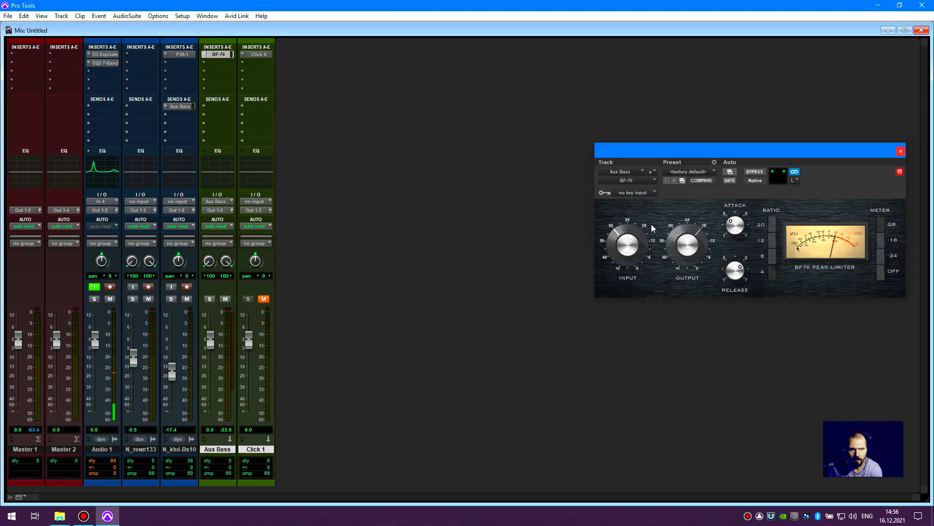
- During playback, raise the BF-76 input on the Aux Bass track to about 12 and adjust the attack
{"action": "key", "text": "space"}
{"action": "left_click_drag", "start_coordinate": [642, 243], "coordinate": [647, 203]}
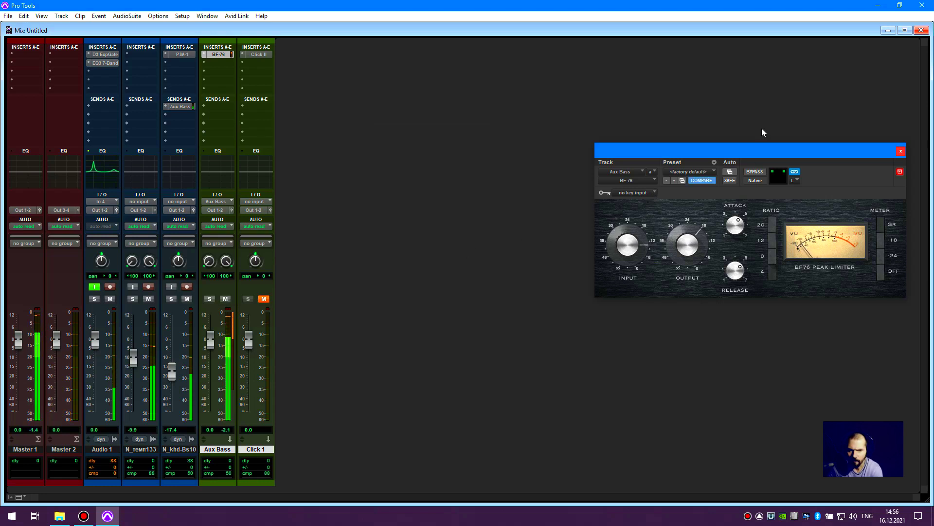
{"action": "left_click_drag", "start_coordinate": [731, 368], "coordinate": [733, 294]}
- Switch between the BF-76 meter modes and lower the limiter's output to about 24
{"action": "left_click", "coordinate": [882, 241]}
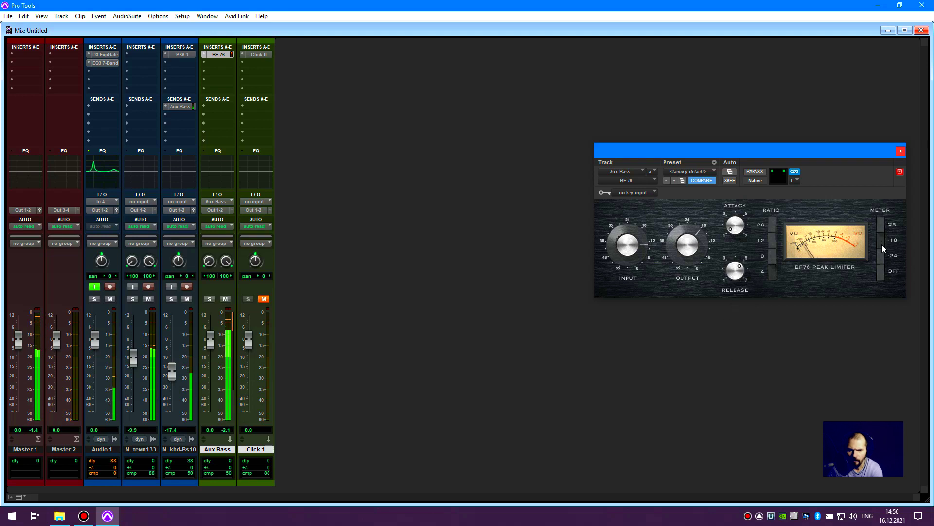
{"action": "left_click", "coordinate": [880, 269]}
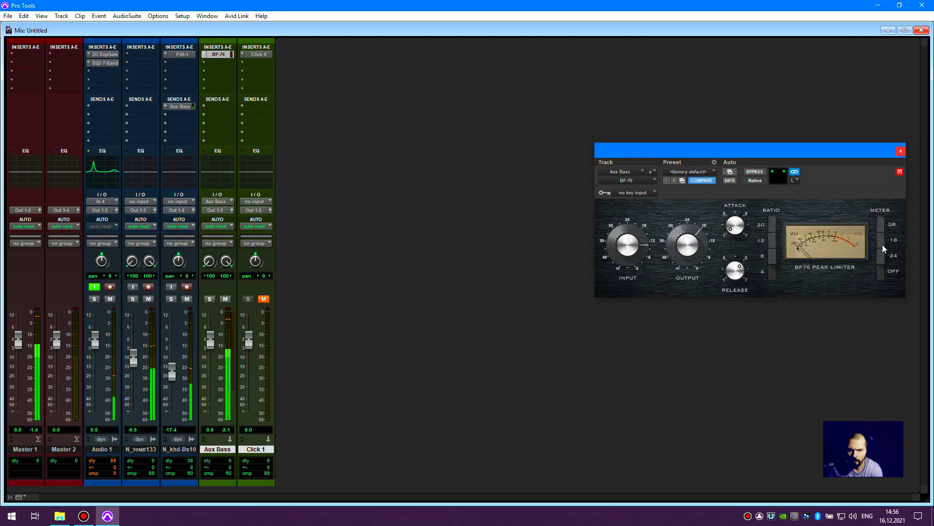
{"action": "left_click", "coordinate": [882, 251]}
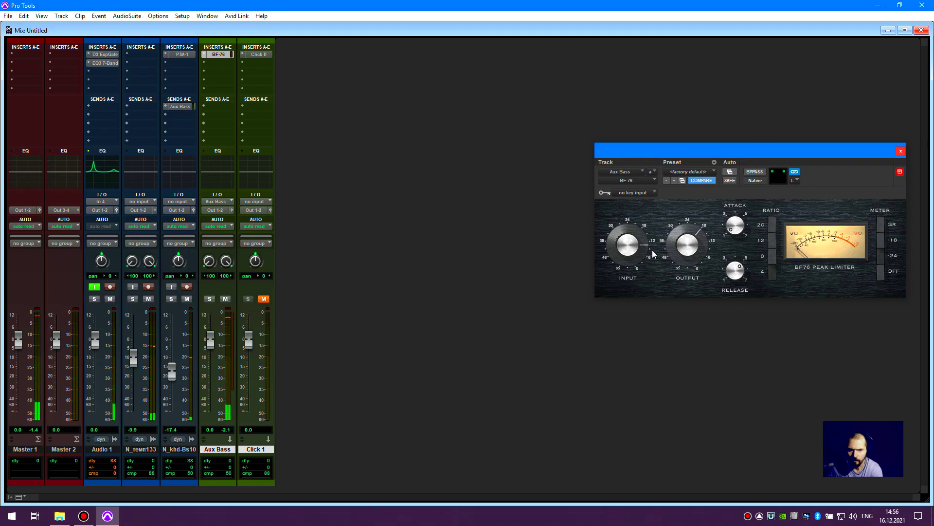
{"action": "mouse_move", "coordinate": [683, 247]}
{"action": "left_mouse_down"}
{"action": "mouse_move", "coordinate": [681, 262]}
{"action": "mouse_move", "coordinate": [662, 258]}
{"action": "mouse_move", "coordinate": [681, 242]}
{"action": "left_mouse_up"}
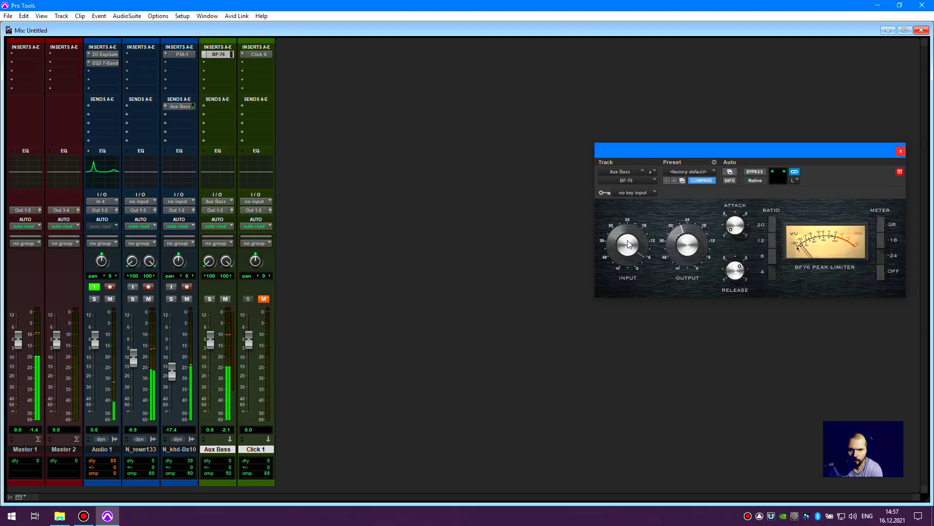
- Close the BF-76, lower the Aux Bass fader to about -10.5 dB, and compare the mix with Aux Bass muted and unmuted
{"action": "left_click", "coordinate": [901, 151]}
{"action": "left_click_drag", "start_coordinate": [209, 341], "coordinate": [225, 363]}
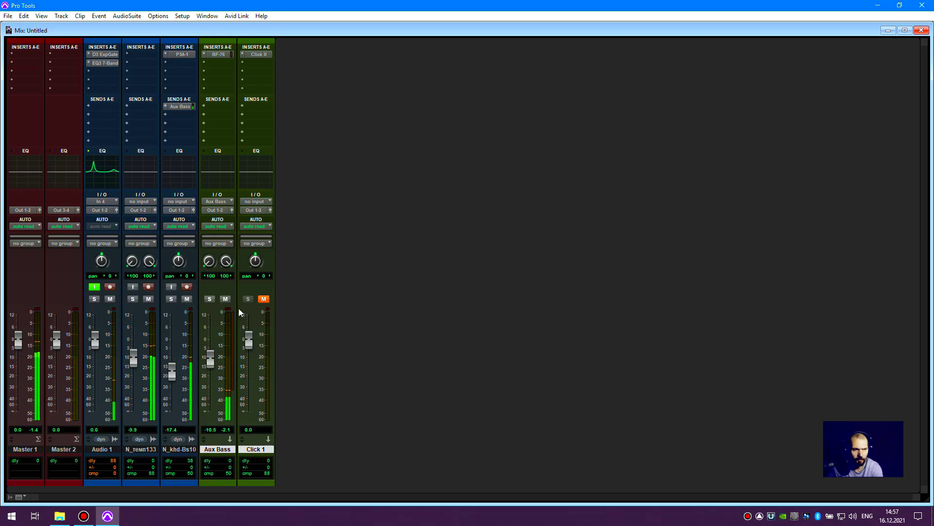
{"action": "left_click", "coordinate": [225, 298]}
{"action": "left_click", "coordinate": [225, 298]}
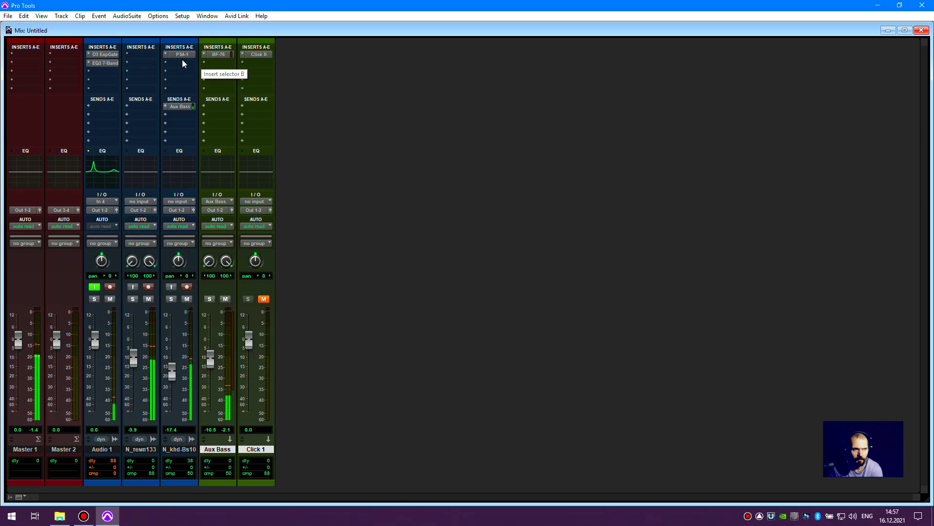
- Reopen the SansAmp PSA-1 on the bass track, check its settings and close the plug-in
{"action": "mouse_move", "coordinate": [182, 55]}
{"action": "left_mouse_down"}
{"action": "mouse_move", "coordinate": [217, 64]}
{"action": "mouse_move", "coordinate": [180, 55]}
{"action": "left_mouse_up"}
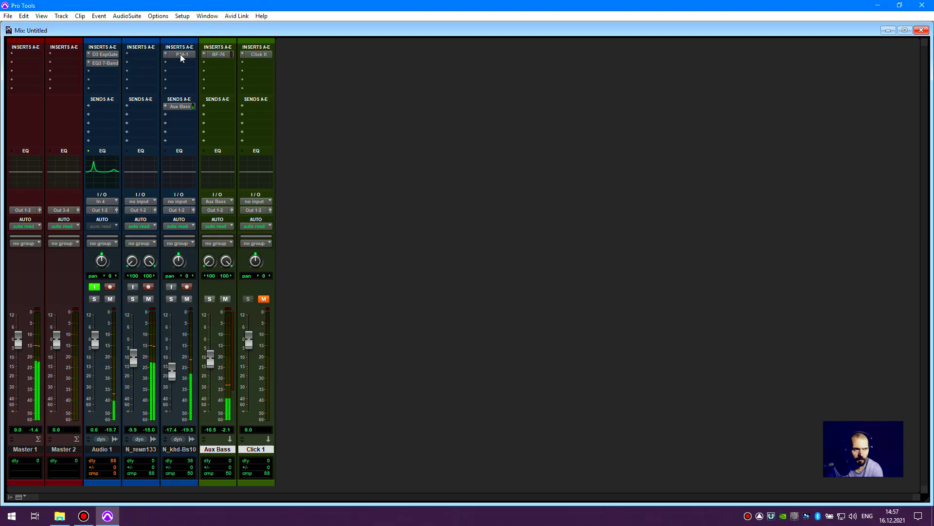
{"action": "left_click_drag", "start_coordinate": [213, 68], "coordinate": [188, 57]}
{"action": "left_click", "coordinate": [183, 54]}
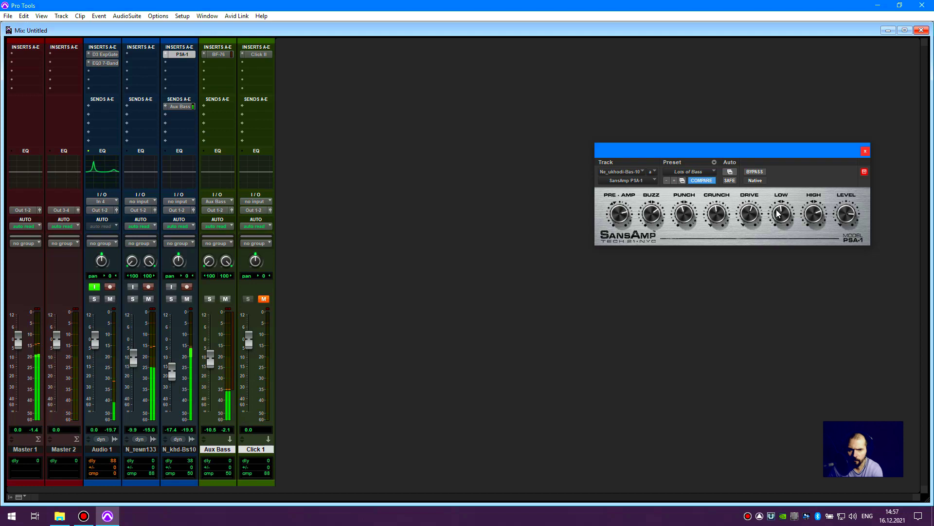
{"action": "left_click", "coordinate": [866, 151]}
- Pull Aux Bass down fully, lower the bass track's fader to about -27 dB, and bring Aux Bass back to about -12.9 dB
{"action": "left_click_drag", "start_coordinate": [208, 360], "coordinate": [209, 430]}
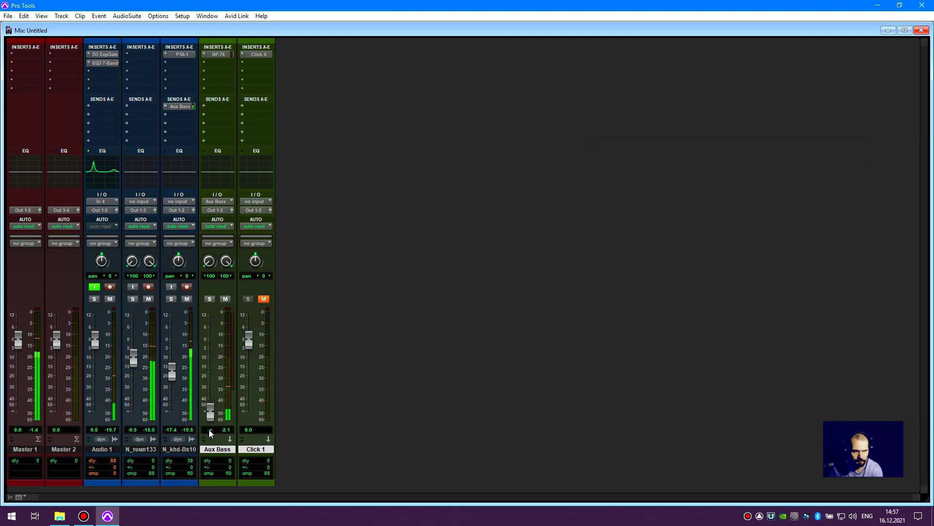
{"action": "left_click_drag", "start_coordinate": [171, 385], "coordinate": [171, 387]}
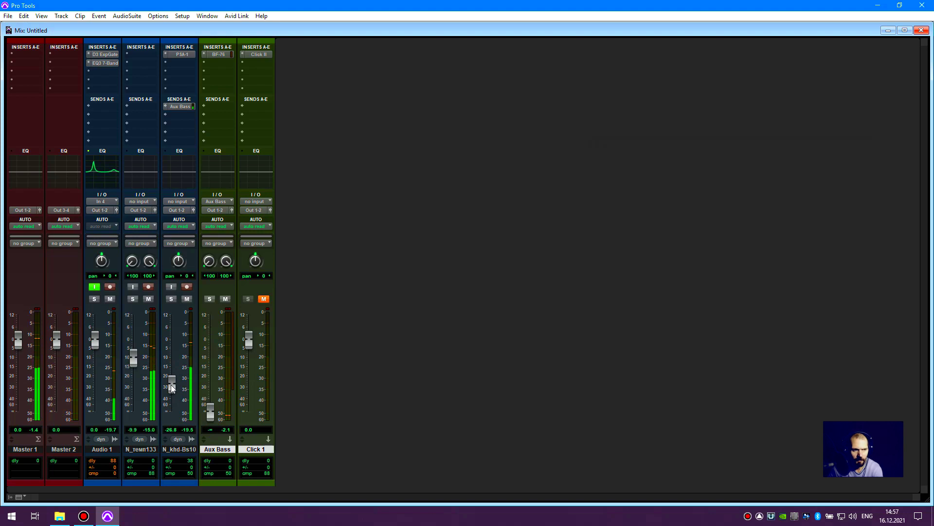
{"action": "left_click_drag", "start_coordinate": [209, 413], "coordinate": [218, 362]}
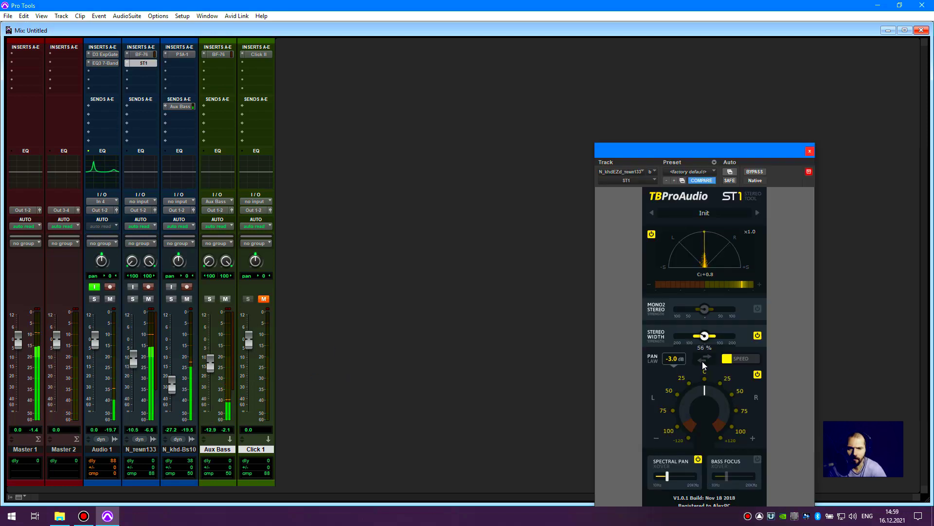
- In the drum track's ST1, set the stereo width to about 56 %, try small pan offsets, and reset the pan to 0
{"action": "left_click_drag", "start_coordinate": [702, 361], "coordinate": [706, 346]}
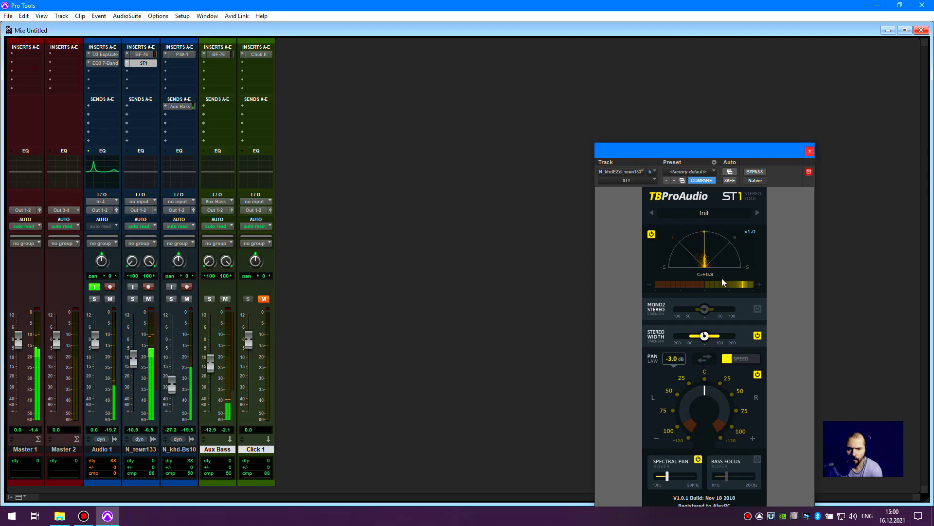
{"action": "mouse_move", "coordinate": [702, 393]}
{"action": "left_click_drag", "start_coordinate": [703, 392], "coordinate": [707, 387]}
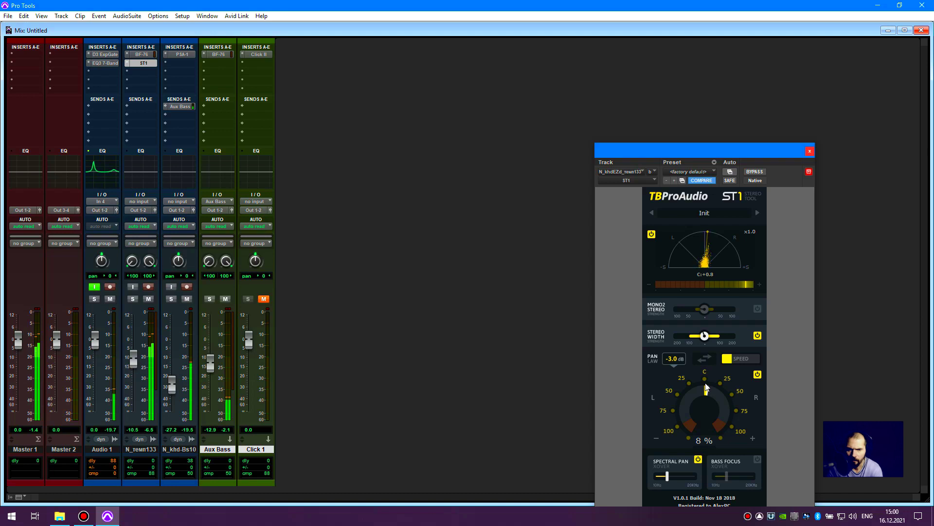
{"action": "left_click_drag", "start_coordinate": [704, 384], "coordinate": [701, 392]}
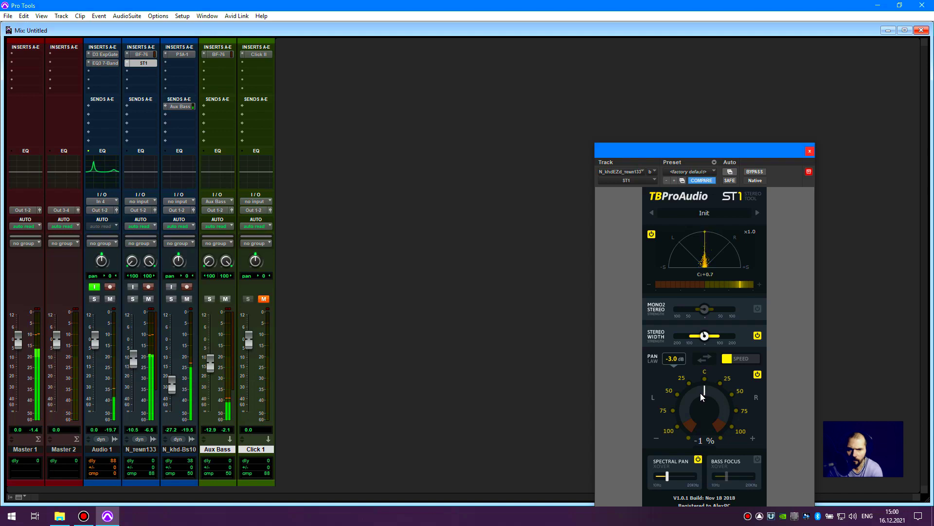
{"action": "double_click", "coordinate": [702, 393]}
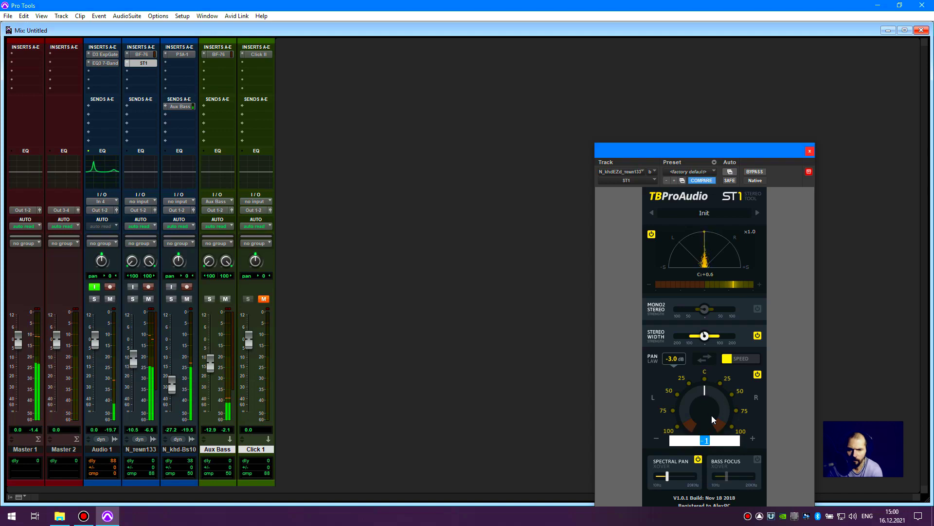
{"action": "type", "text": "-"}
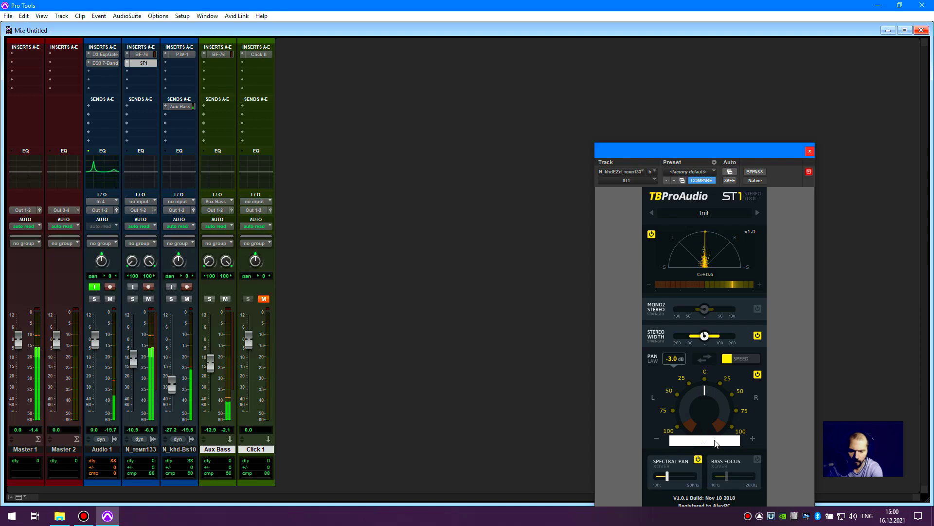
{"action": "type", "text": "0"}
{"action": "key", "text": "Return"}
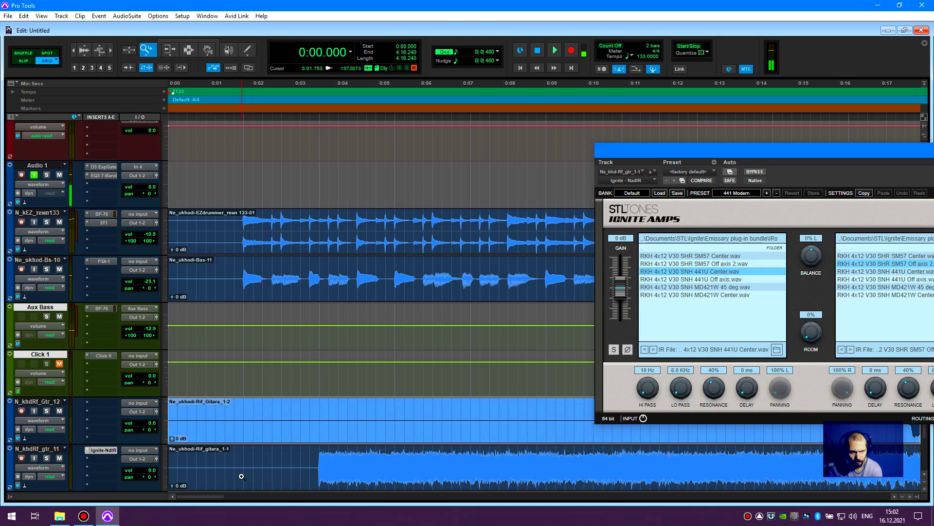
- Align the start of the riff clip on N_khdRf_gtr_11 with the drum and bass entry and play from 0:01.804
{"action": "left_click", "coordinate": [243, 476]}
{"action": "left_click_drag", "start_coordinate": [171, 468], "coordinate": [250, 465]}
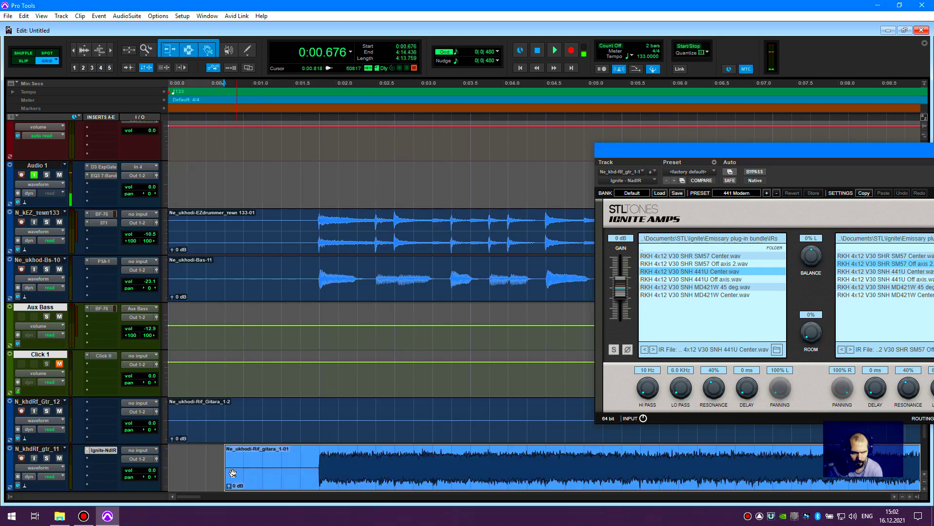
{"action": "left_click", "coordinate": [320, 132]}
{"action": "key", "text": "space"}
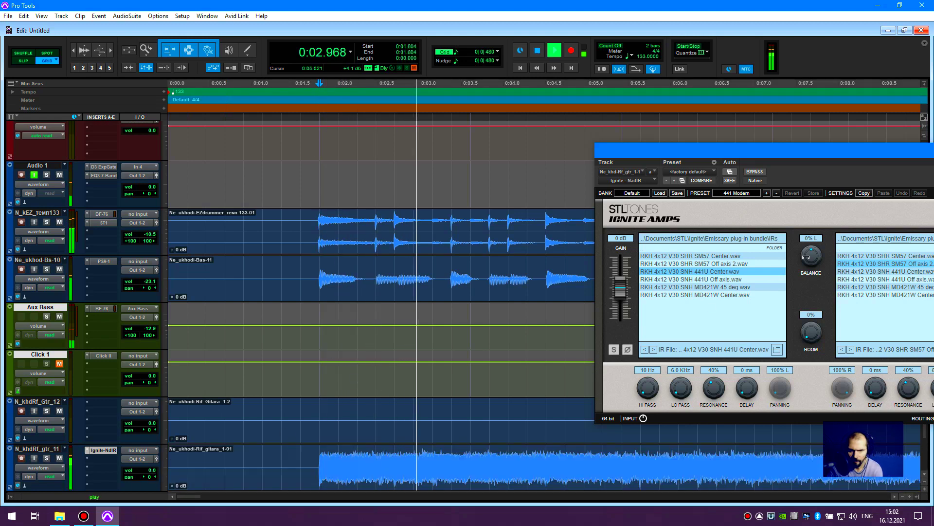
- Audition several RKH 4x12 V30 impulse responses in the Ignite NadIR and choose SHR SM57 Off axis 2.wav
{"action": "left_click", "coordinate": [686, 279]}
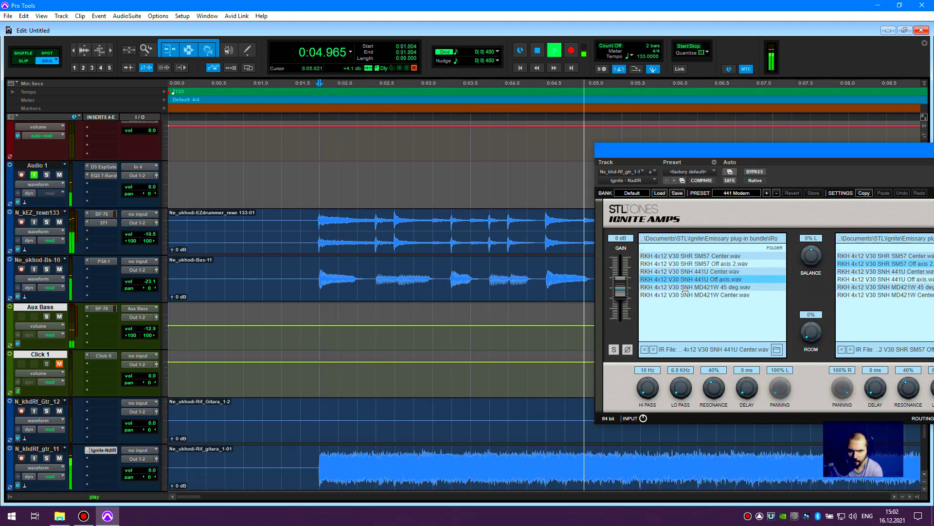
{"action": "left_click", "coordinate": [685, 294]}
{"action": "left_click", "coordinate": [687, 255]}
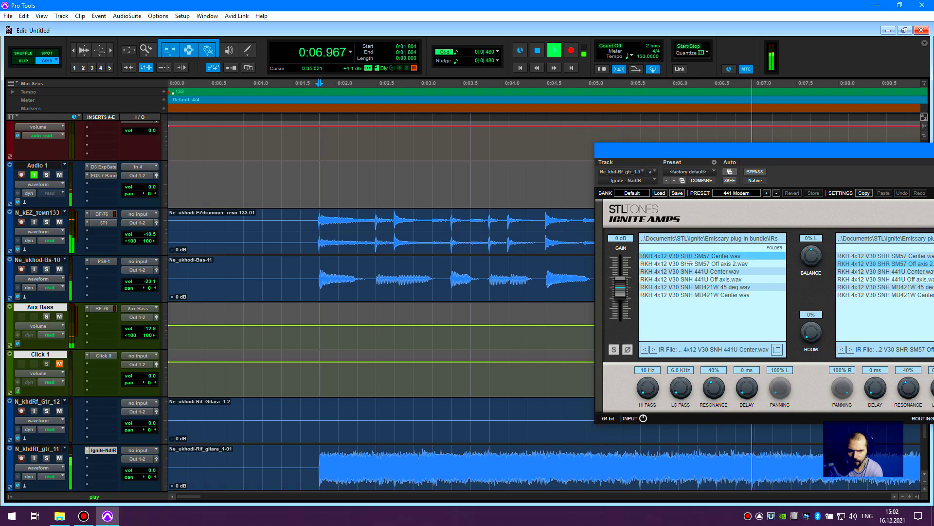
{"action": "left_click", "coordinate": [689, 263]}
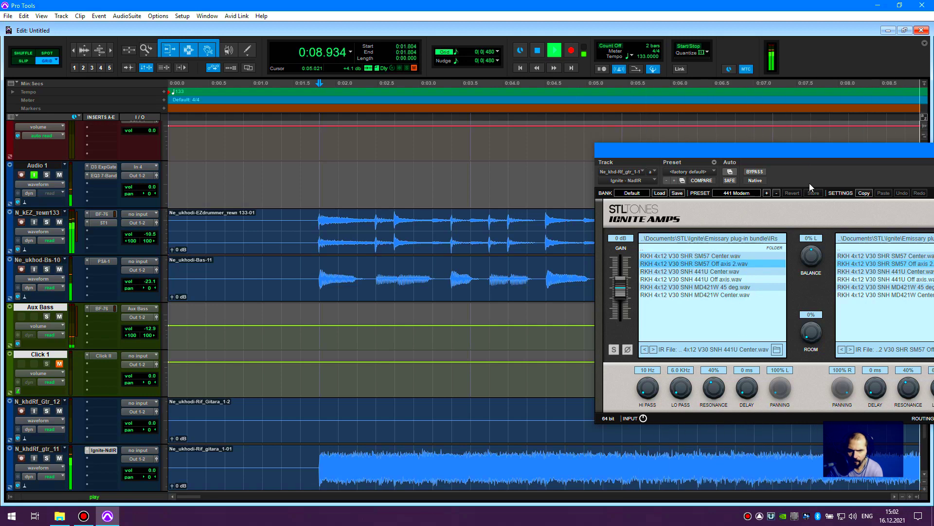
{"action": "left_click_drag", "start_coordinate": [799, 154], "coordinate": [618, 151]}
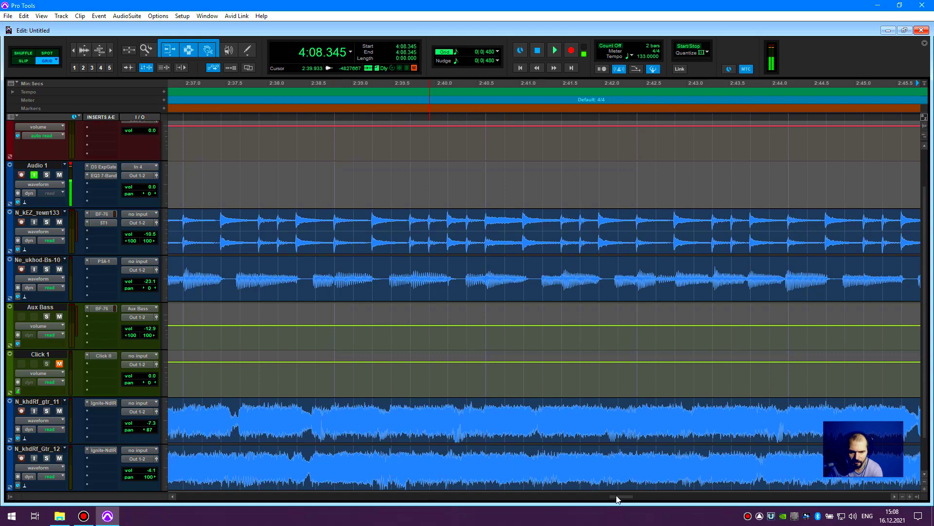
- Play the arrangement from about 0:37 and inspect the two rhythm guitar clips over their full length
{"action": "left_click_drag", "start_coordinate": [592, 501], "coordinate": [284, 507]}
{"action": "left_click", "coordinate": [346, 435]}
{"action": "key", "text": "space"}
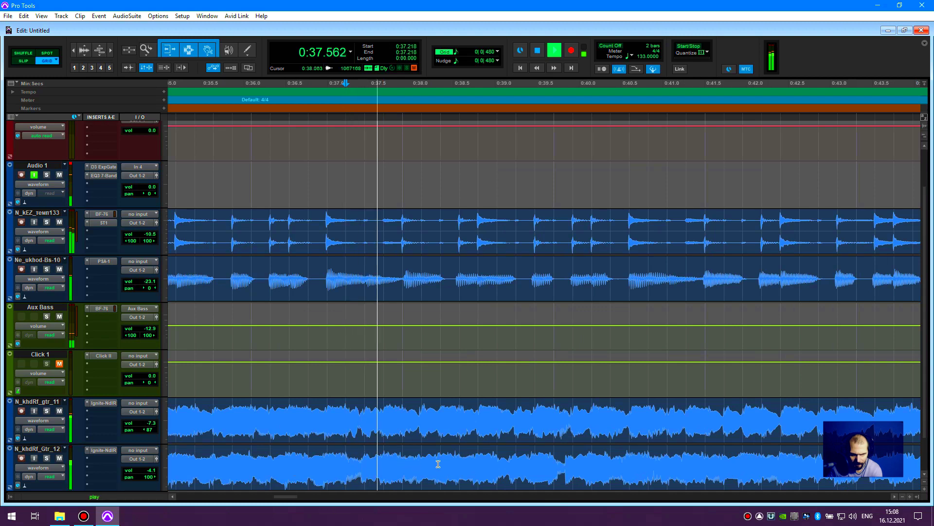
{"action": "left_click", "coordinate": [476, 476]}
{"action": "left_click_drag", "start_coordinate": [476, 477], "coordinate": [476, 478]}
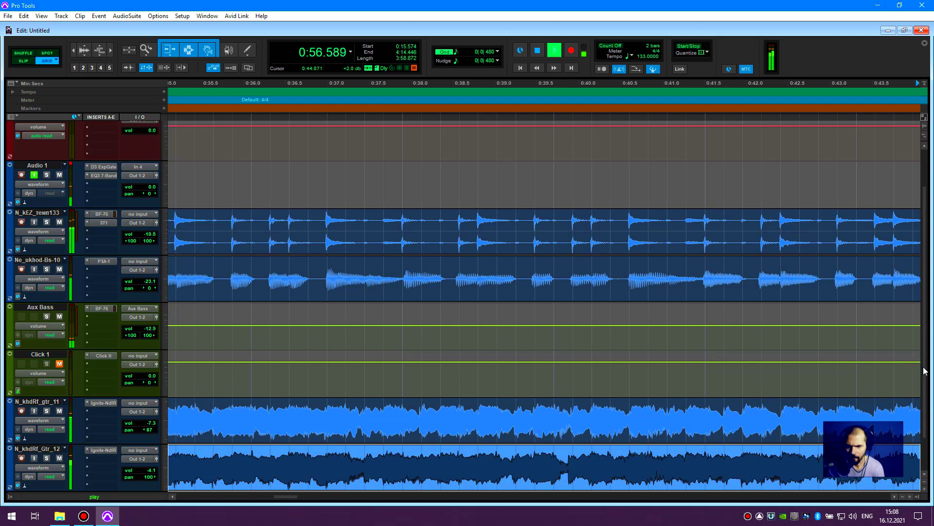
{"action": "scroll", "coordinate": [926, 446], "scroll_direction": "down", "scroll_amount": 2}
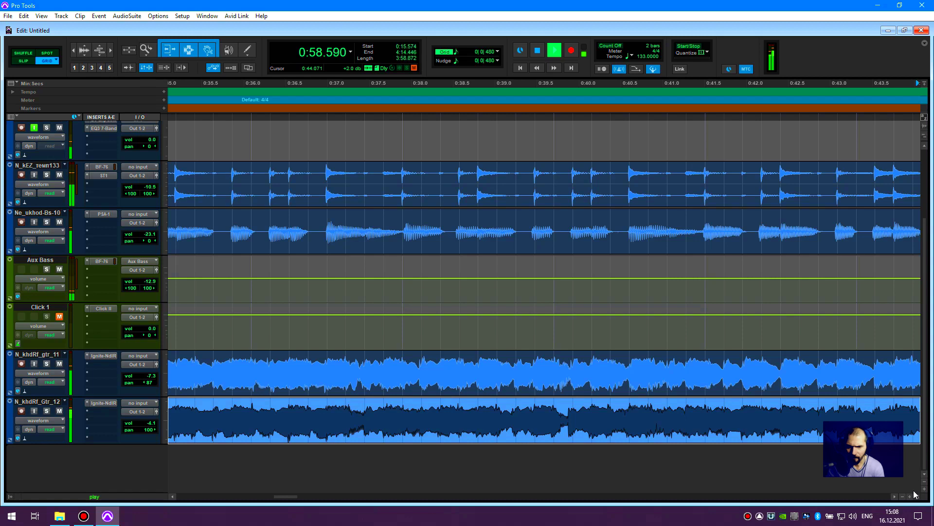
{"action": "left_click", "coordinate": [903, 496]}
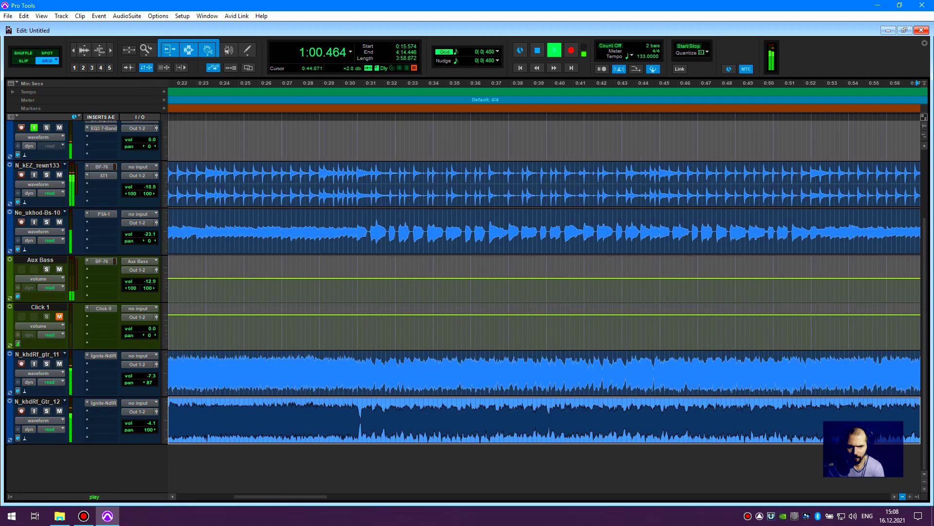
{"action": "left_click", "coordinate": [902, 496]}
{"action": "left_click", "coordinate": [902, 496]}
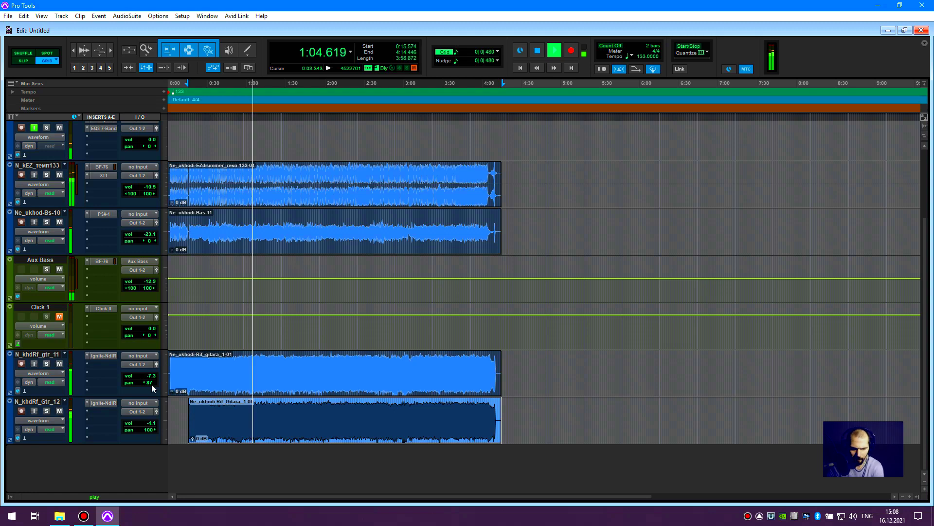
- In the mixer, set the rhythm guitar faders to about -12.1 dB for track 11 and -11.5 dB for track 12, panning track 11 to 70 left
{"action": "key", "text": "ctrl+equal"}
{"action": "left_click_drag", "start_coordinate": [326, 347], "coordinate": [325, 410]}
{"action": "left_click_drag", "start_coordinate": [287, 354], "coordinate": [287, 364]}
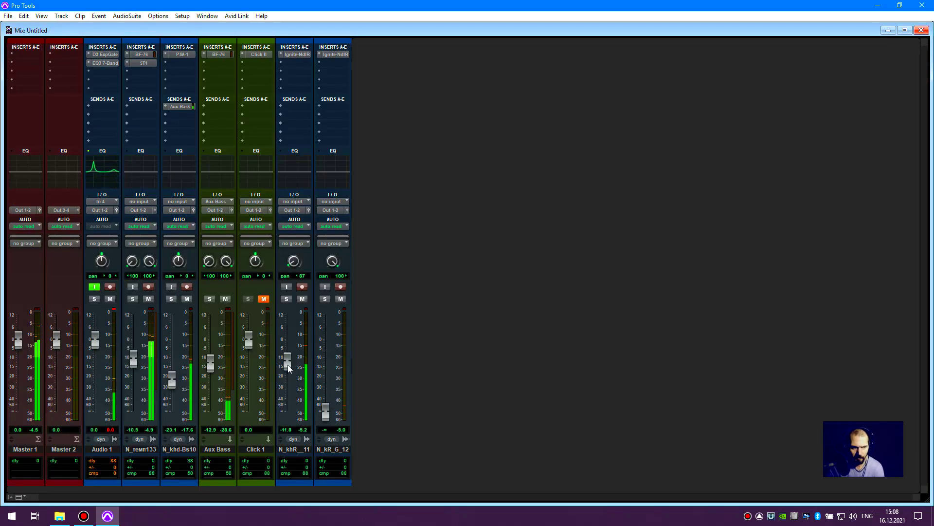
{"action": "left_click_drag", "start_coordinate": [325, 414], "coordinate": [326, 363]}
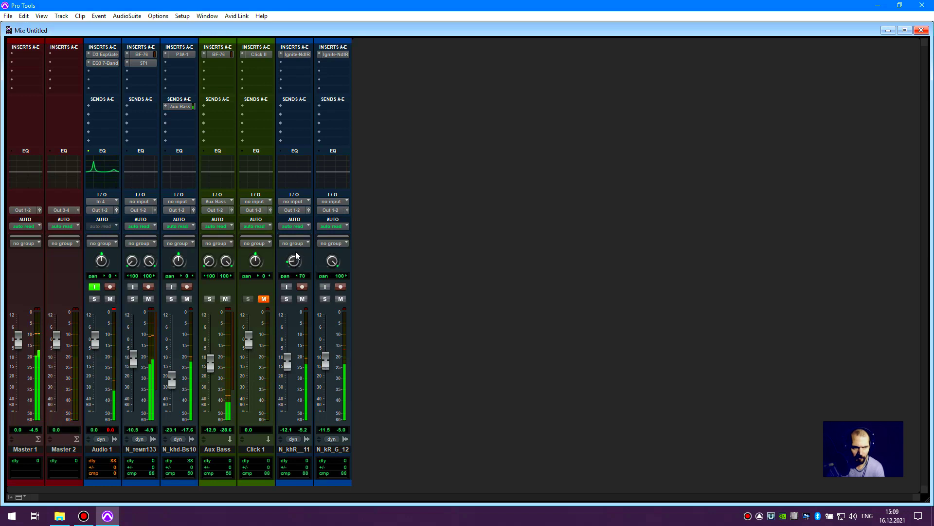
- Pan rhythm guitar track 12 to 68 right and balance both rhythm guitar faders at about -12.6 dB
{"action": "left_click_drag", "start_coordinate": [332, 264], "coordinate": [294, 263]}
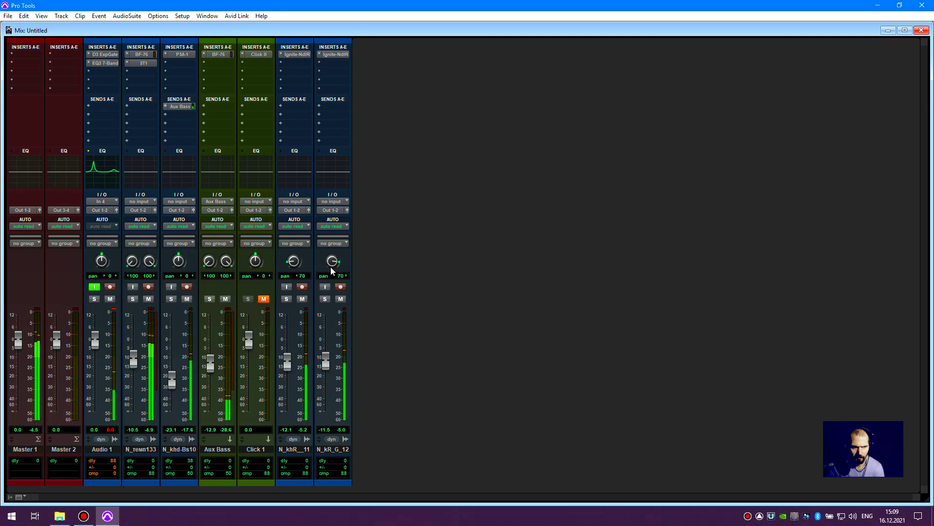
{"action": "left_click_drag", "start_coordinate": [286, 362], "coordinate": [326, 363]}
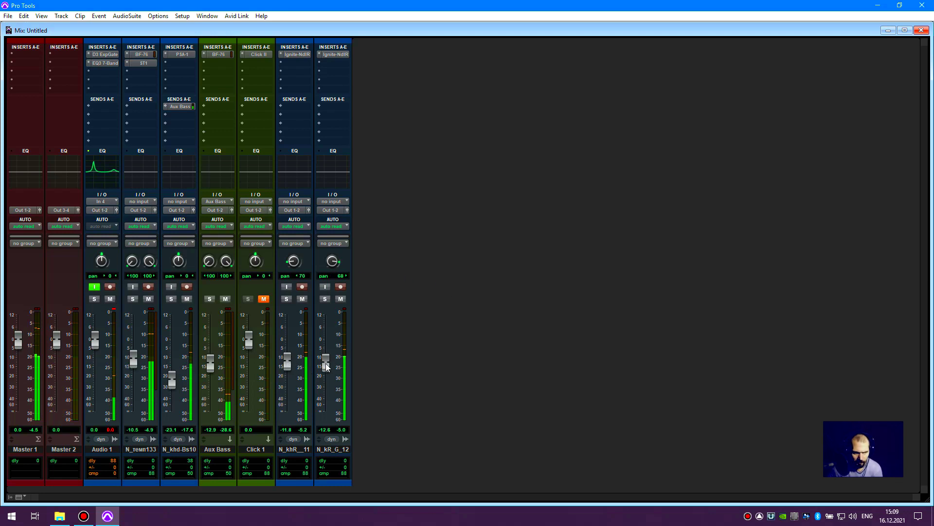
{"action": "left_click_drag", "start_coordinate": [286, 361], "coordinate": [285, 356]}
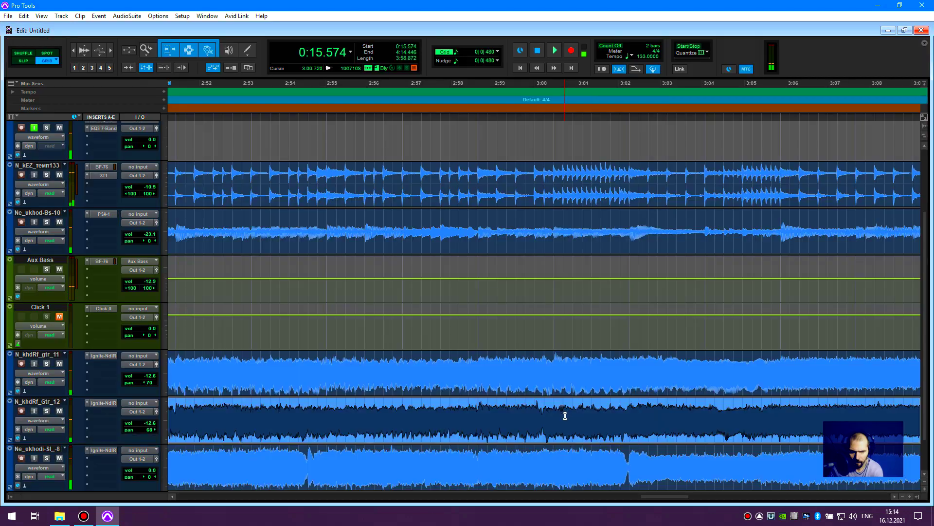
- Play the solo section from about 3:00, and again from 2:30 just before the solo guitar clip starts
{"action": "left_click", "coordinate": [570, 418]}
{"action": "key", "text": "space"}
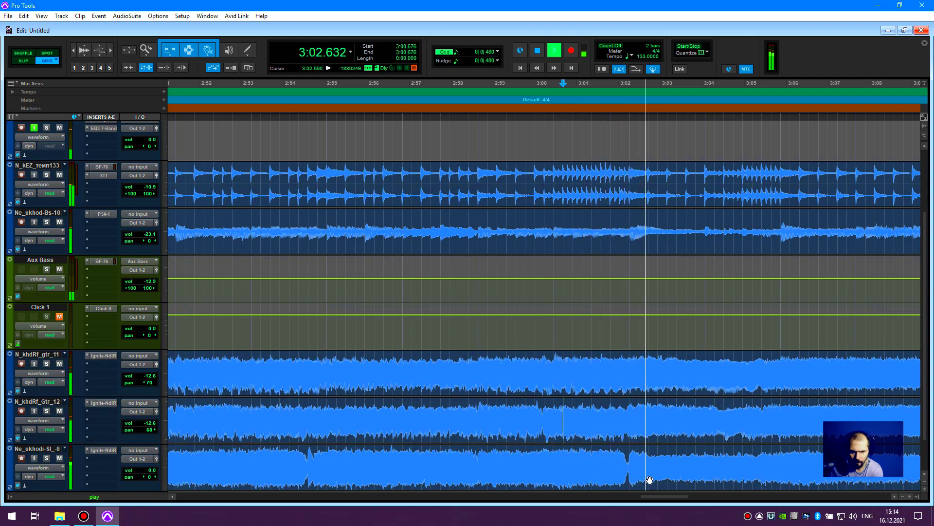
{"action": "left_click", "coordinate": [903, 496]}
{"action": "left_click", "coordinate": [903, 497]}
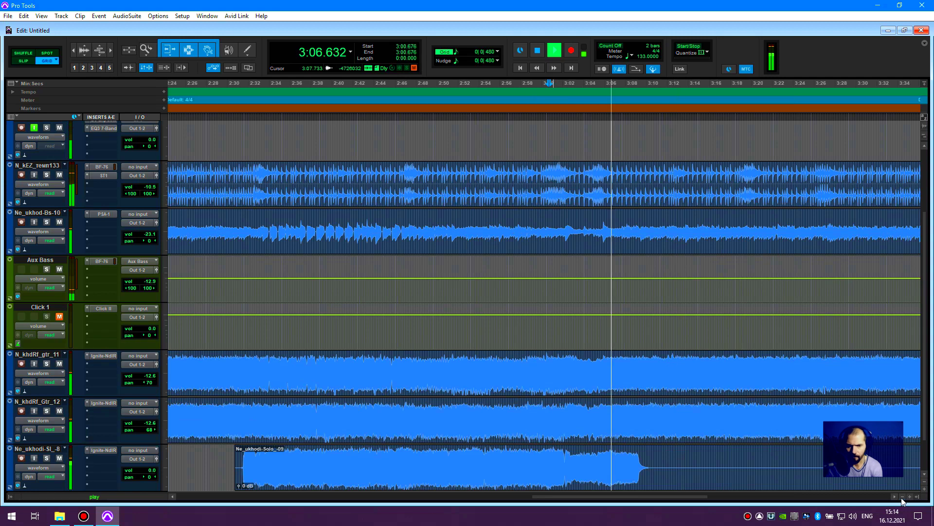
{"action": "left_click", "coordinate": [904, 497]}
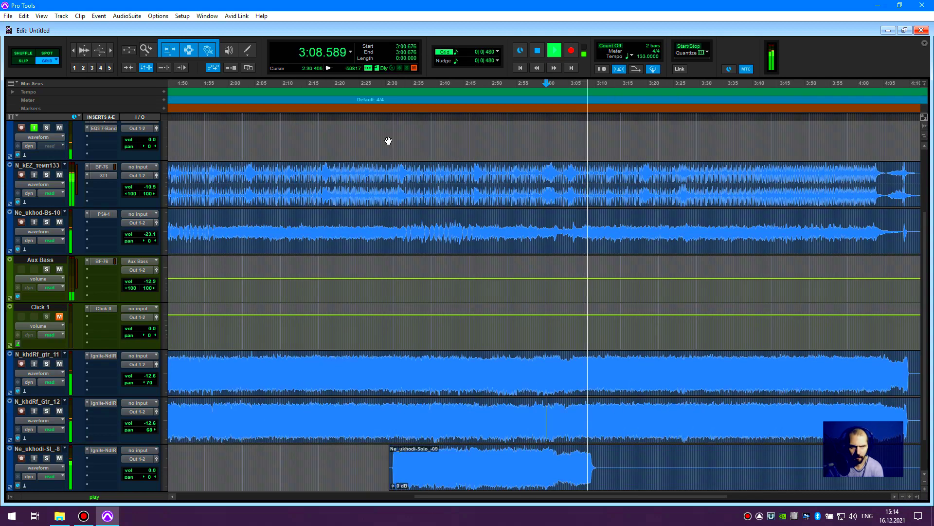
{"action": "left_click", "coordinate": [385, 134]}
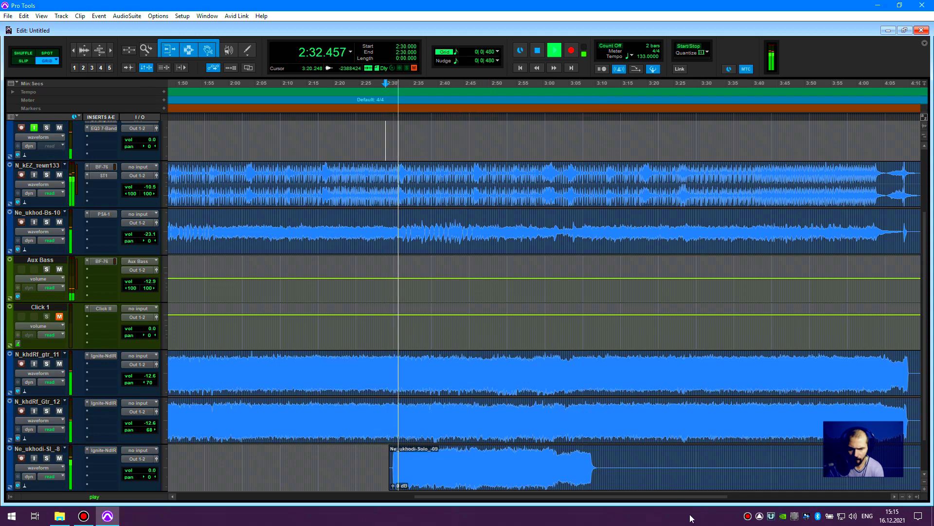
- Split the solo guitar clip at 3:11.503 and delete the silent part after the split
{"action": "mouse_move", "coordinate": [542, 497]}
{"action": "left_mouse_down"}
{"action": "mouse_move", "coordinate": [593, 506]}
{"action": "mouse_move", "coordinate": [559, 497]}
{"action": "left_mouse_up"}
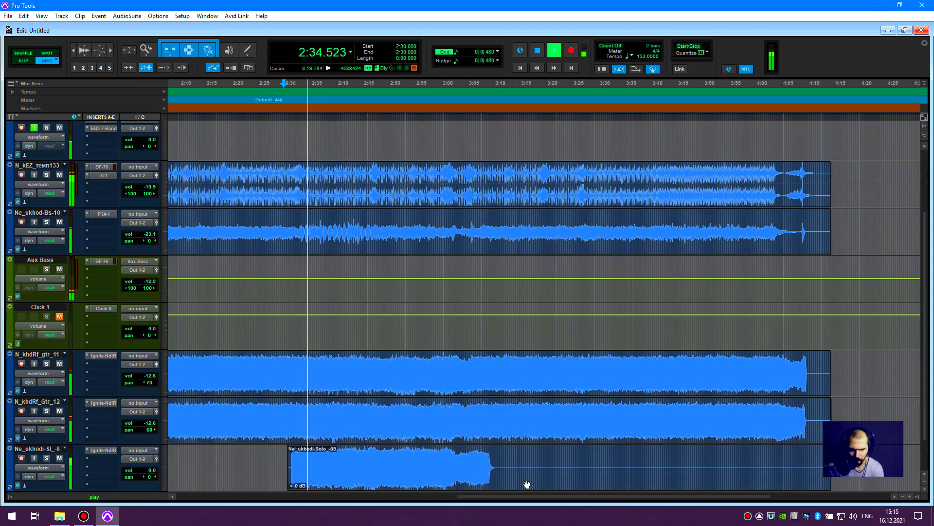
{"action": "left_click", "coordinate": [501, 459]}
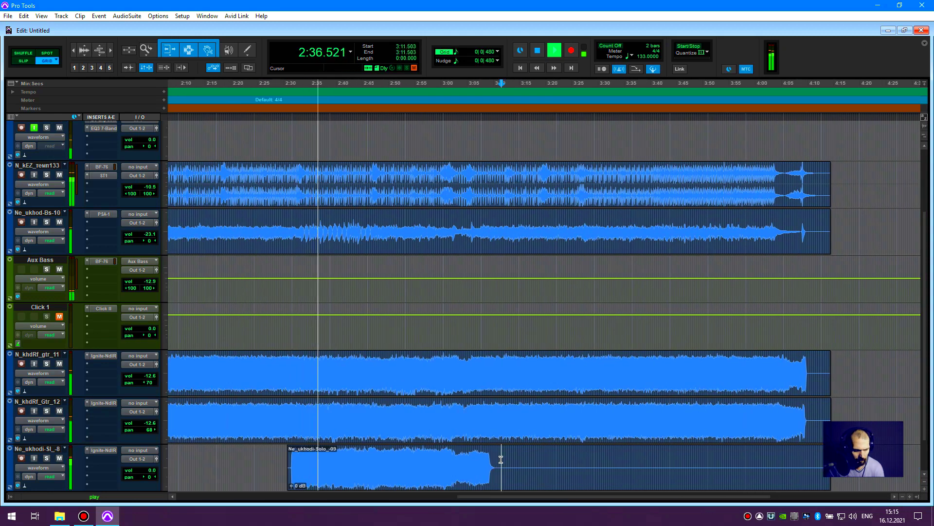
{"action": "key", "text": "ctrl+e"}
{"action": "left_click", "coordinate": [540, 479]}
{"action": "key", "text": "Delete"}
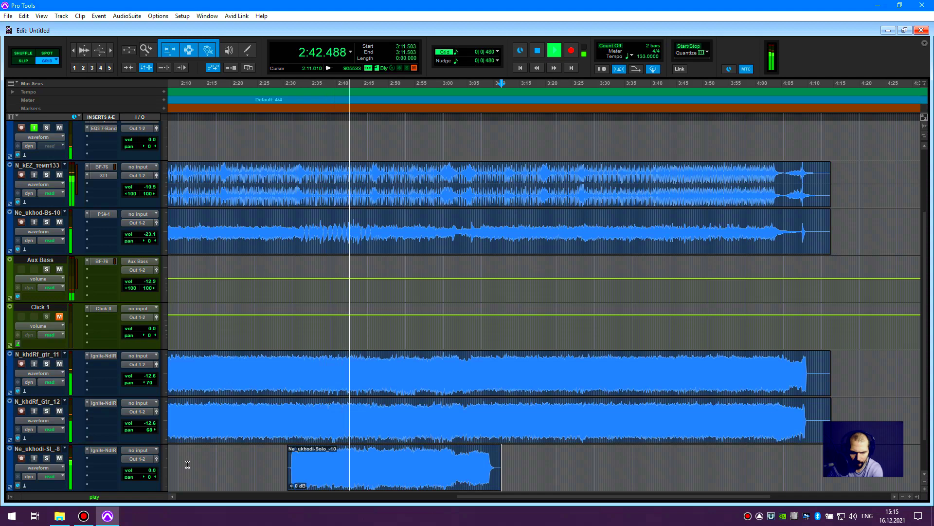
- Set the solo guitar track's fader to about -2.5 dB in the mixer
{"action": "key", "text": "ctrl+equal"}
{"action": "left_click_drag", "start_coordinate": [365, 343], "coordinate": [366, 346]}
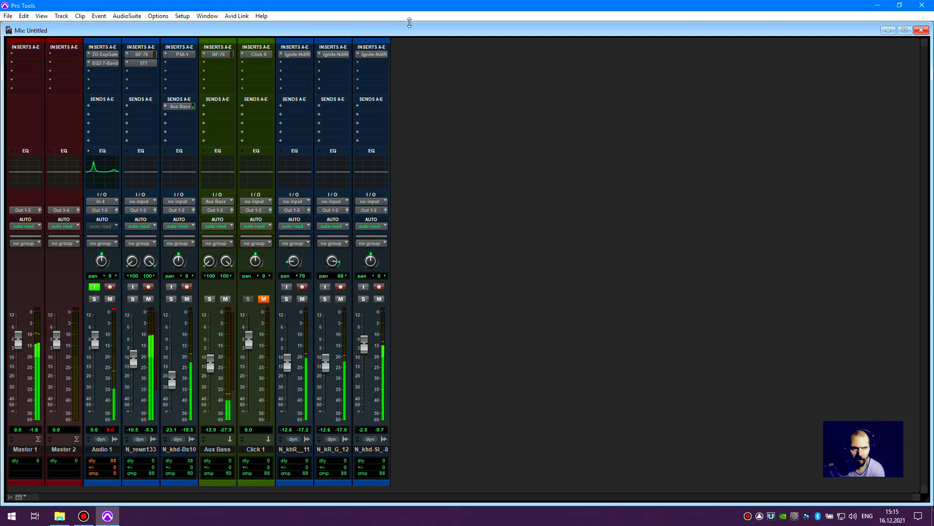
- Insert ValhallaDelay on the solo guitar track and set its mix to 25.6% while the solo plays
{"action": "left_click", "coordinate": [367, 62]}
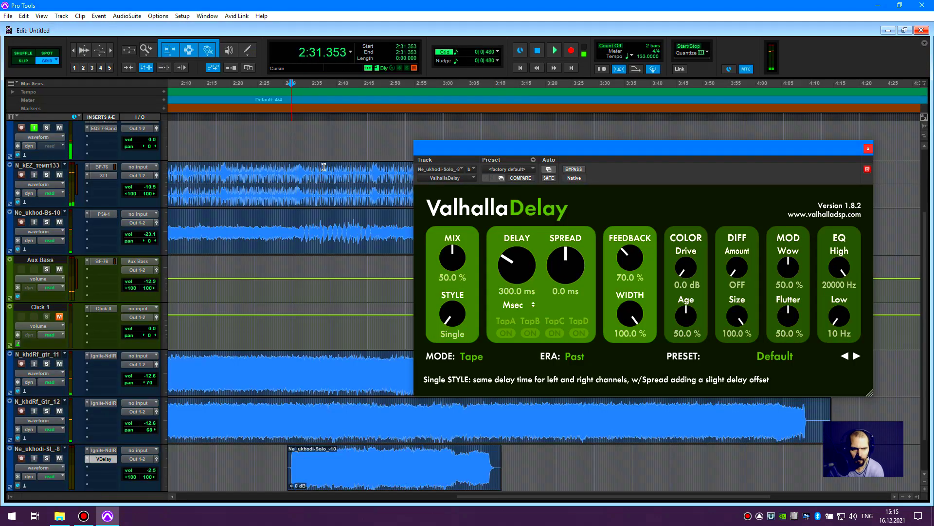
{"action": "key", "text": "space"}
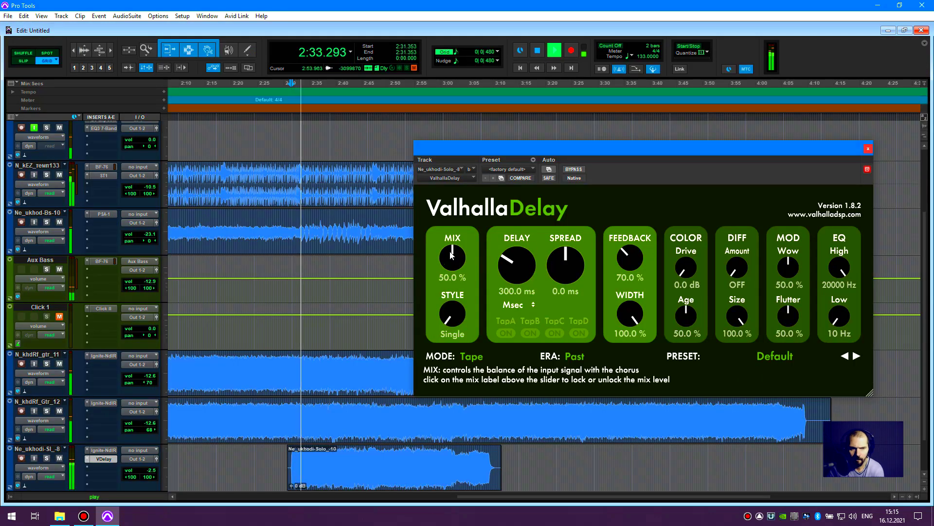
{"action": "left_click_drag", "start_coordinate": [452, 254], "coordinate": [442, 281]}
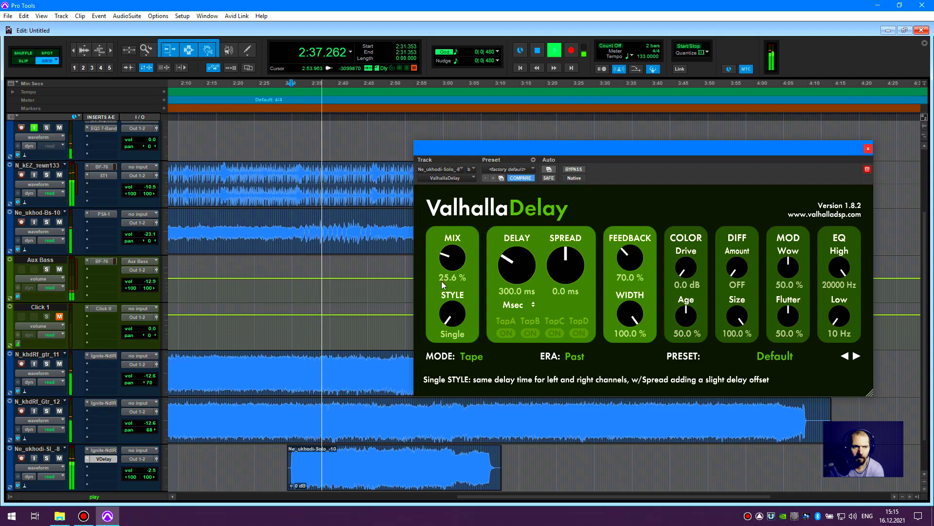
{"action": "left_click", "coordinate": [867, 149]}
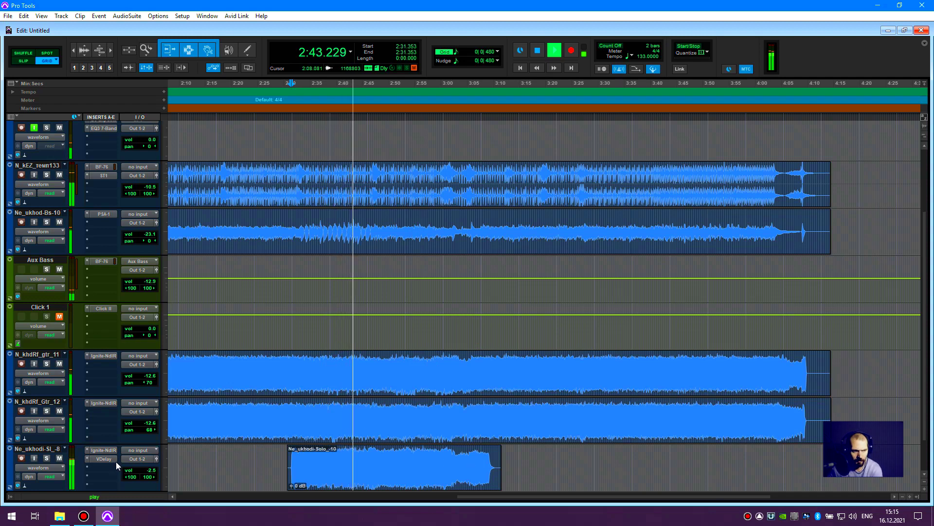
- In the solo guitar's NadIR, highlight the left channel's MD421W 45 deg impulse and set that channel's high-pass filter to 100 Hz
{"action": "left_click", "coordinate": [106, 450]}
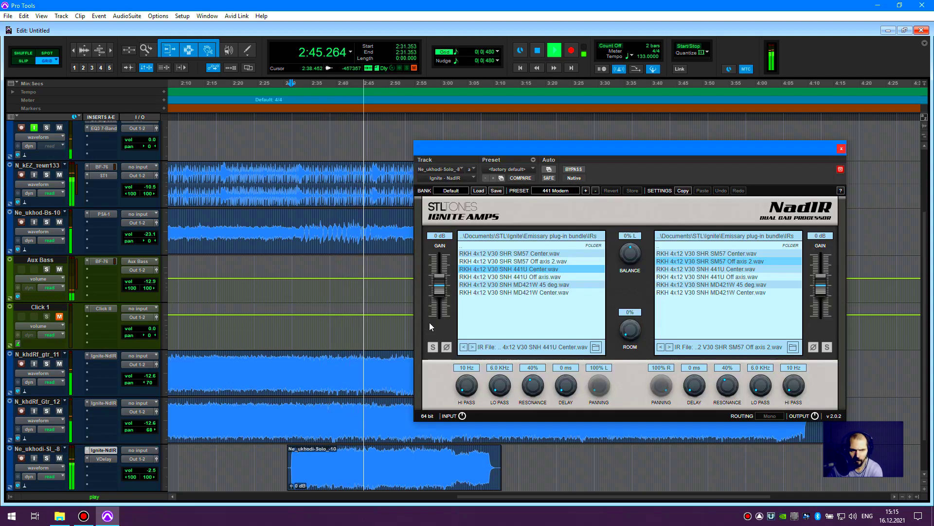
{"action": "left_click", "coordinate": [516, 261]}
{"action": "left_click", "coordinate": [513, 285]}
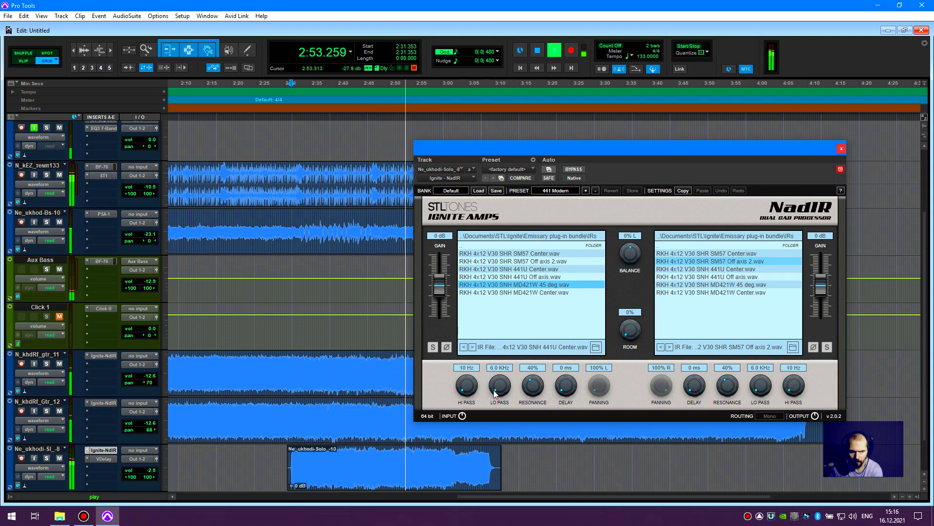
{"action": "left_click_drag", "start_coordinate": [468, 392], "coordinate": [471, 373]}
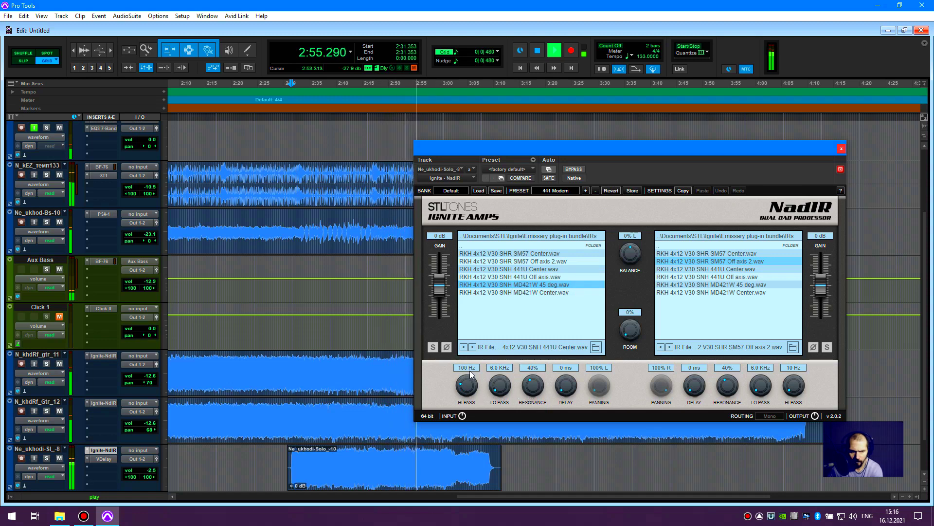
{"action": "left_click", "coordinate": [841, 149]}
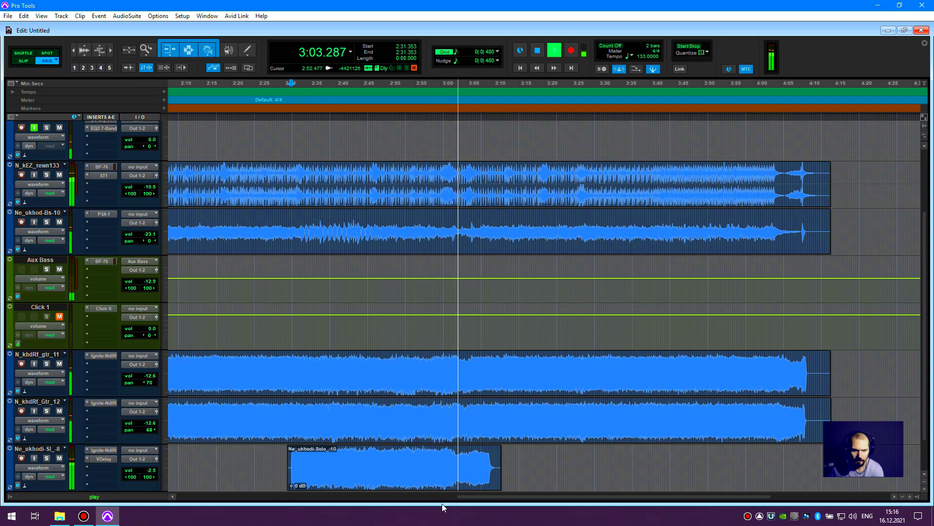
- Play the mix from the start and lower the Aux Bass fader to -15.0 dB and the bass track's fader to -25.2 dB
{"action": "key", "text": "space"}
{"action": "left_click_drag", "start_coordinate": [500, 496], "coordinate": [160, 497]}
{"action": "key", "text": "Return"}
{"action": "key", "text": "space"}
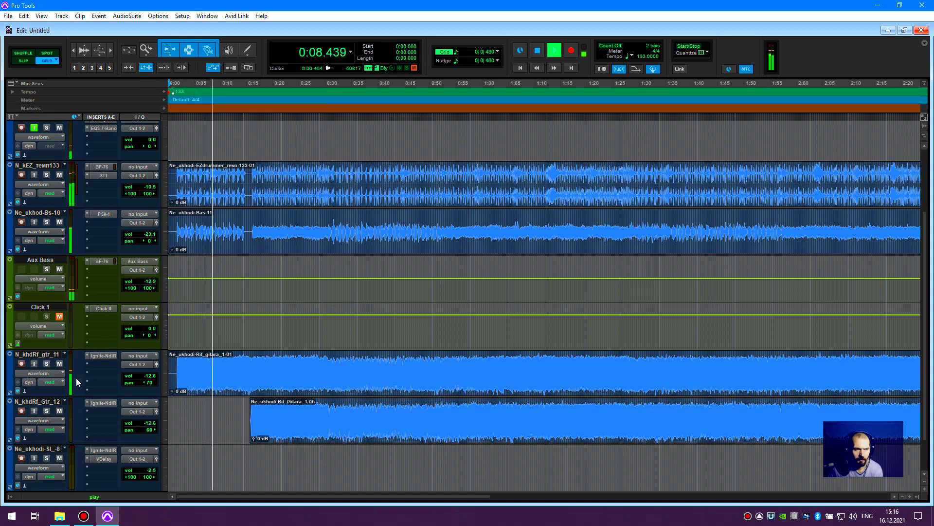
{"action": "key", "text": "ctrl+equal"}
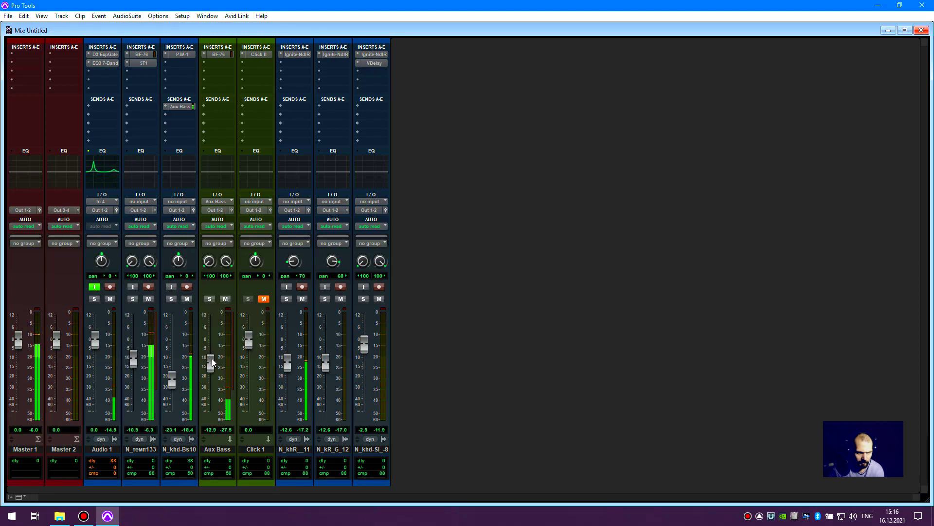
{"action": "left_click_drag", "start_coordinate": [212, 360], "coordinate": [211, 363]}
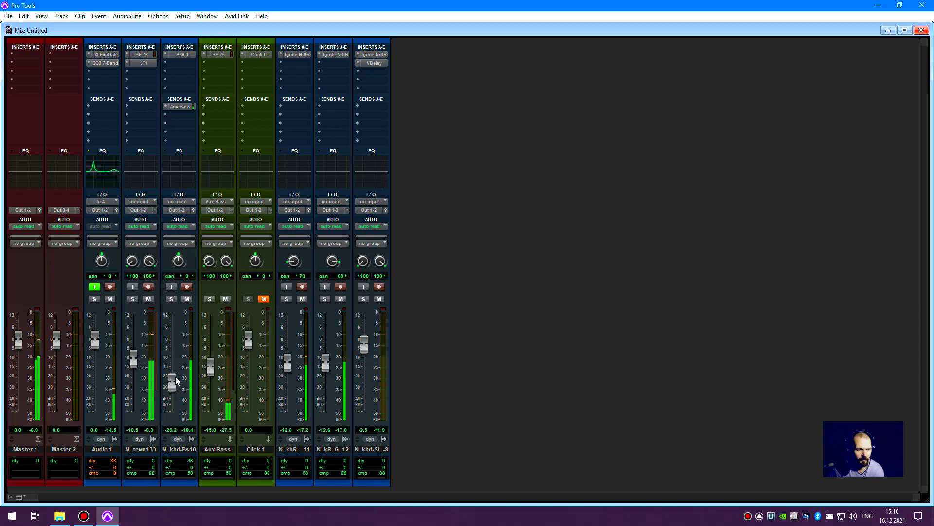
- Insert a stereo EQ3 1-Band on the drum track and cut 2.2 dB at 63.7 Hz with a peak filter
{"action": "left_click", "coordinate": [133, 71]}
{"action": "mouse_move", "coordinate": [178, 100]}
{"action": "mouse_move", "coordinate": [241, 100]}
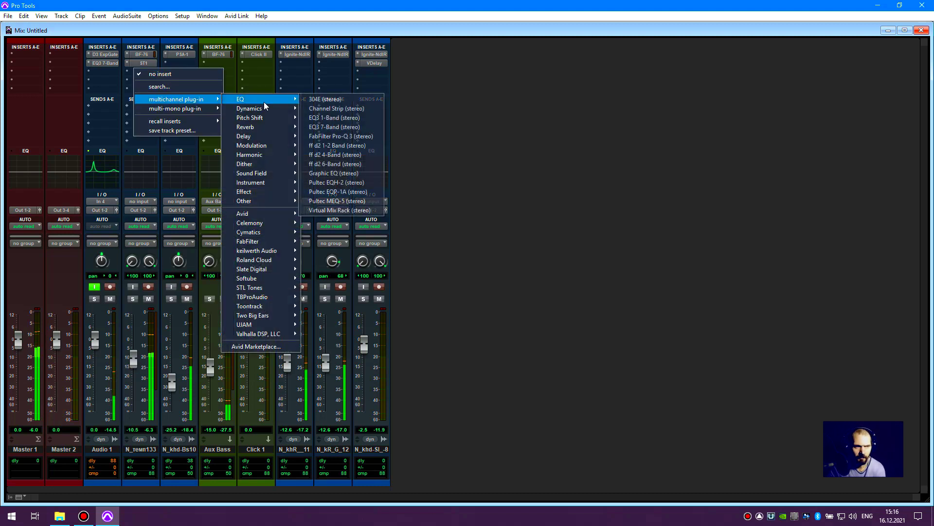
{"action": "left_click", "coordinate": [334, 119]}
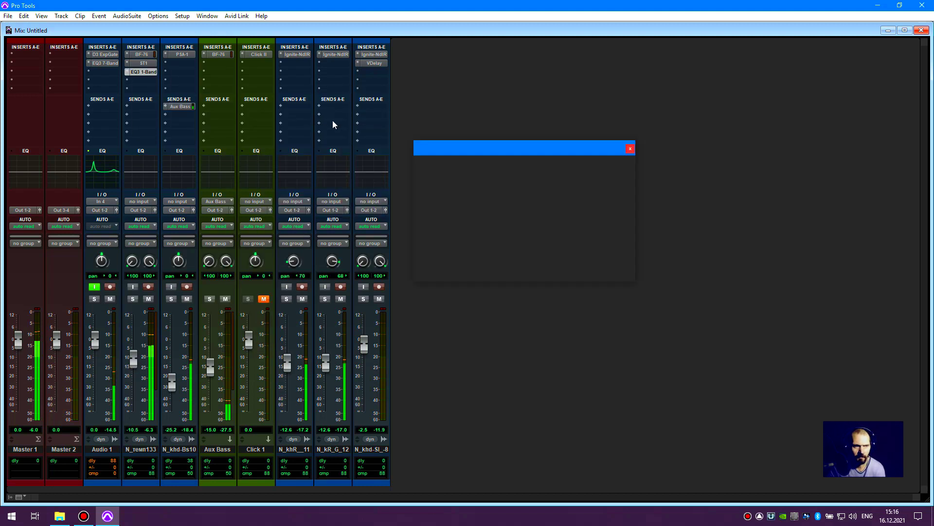
{"action": "left_click_drag", "start_coordinate": [578, 231], "coordinate": [573, 232]}
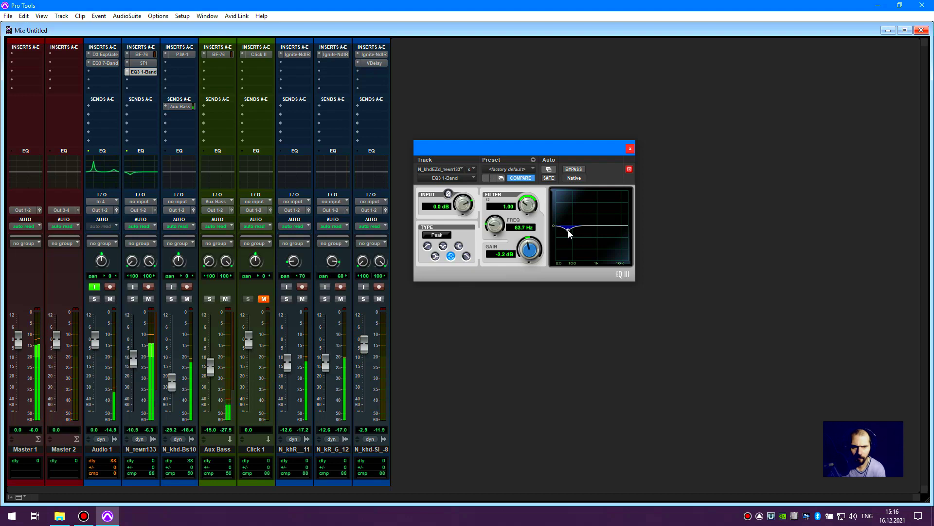
{"action": "left_click", "coordinate": [631, 149]}
{"action": "left_click", "coordinate": [921, 31]}
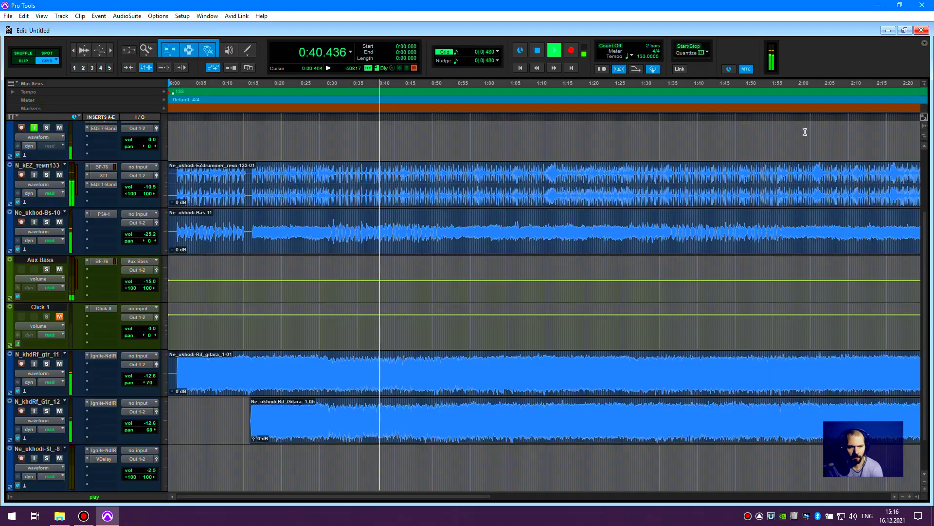
- Play the solo section from 2:31.353 until just past the end of the solo guitar clip, and stop playback
{"action": "left_click", "coordinate": [903, 496]}
{"action": "left_click", "coordinate": [903, 496]}
{"action": "left_click", "coordinate": [902, 497]}
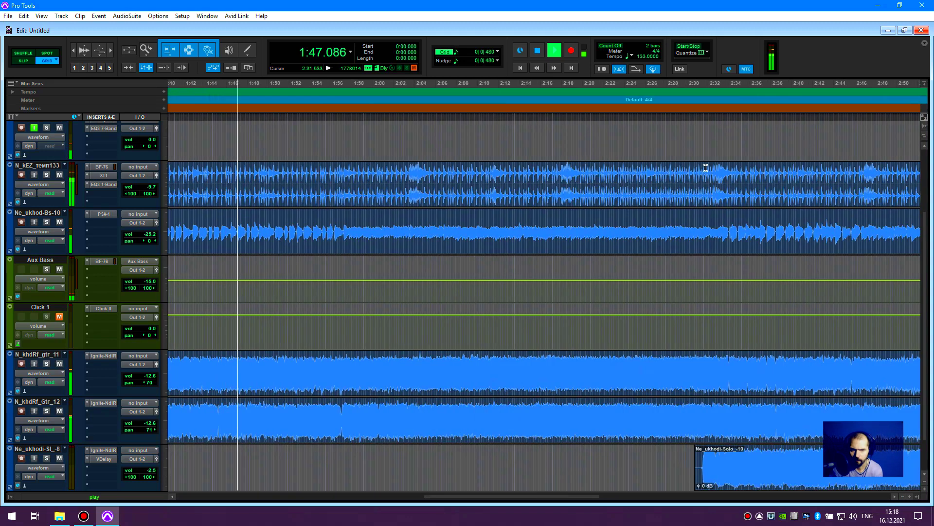
{"action": "left_click", "coordinate": [702, 131]}
{"action": "key", "text": "space"}
{"action": "key", "text": "space"}
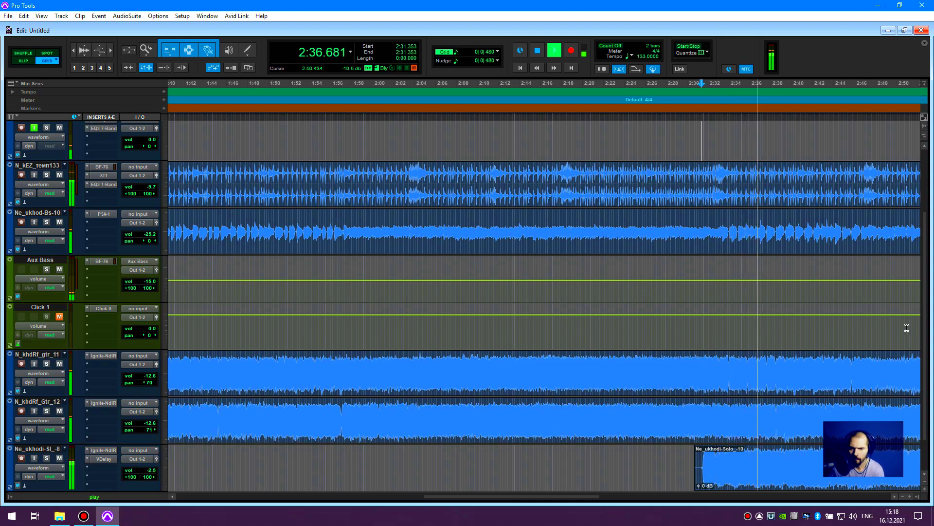
{"action": "scroll", "coordinate": [924, 384], "scroll_direction": "down", "scroll_amount": 2}
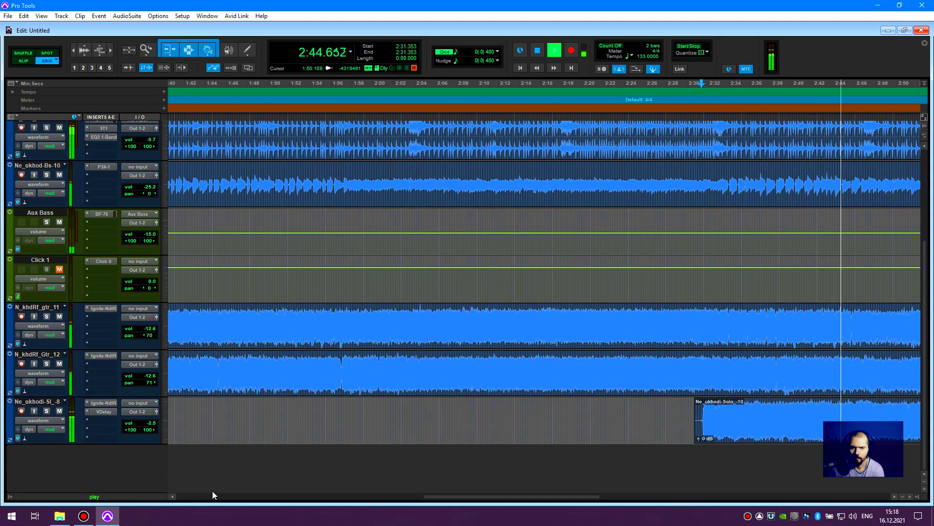
{"action": "left_click_drag", "start_coordinate": [445, 497], "coordinate": [528, 499]}
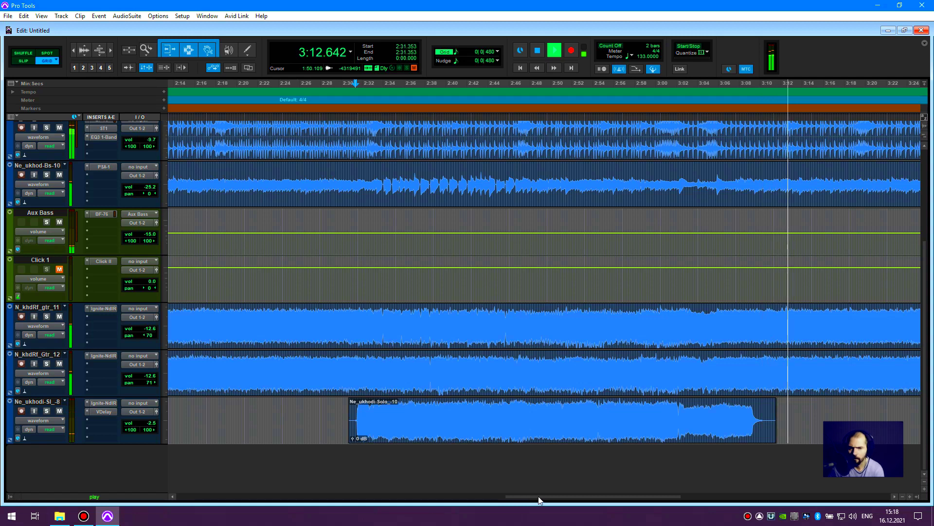
{"action": "key", "text": "space"}
{"action": "left_click", "coordinate": [903, 497]}
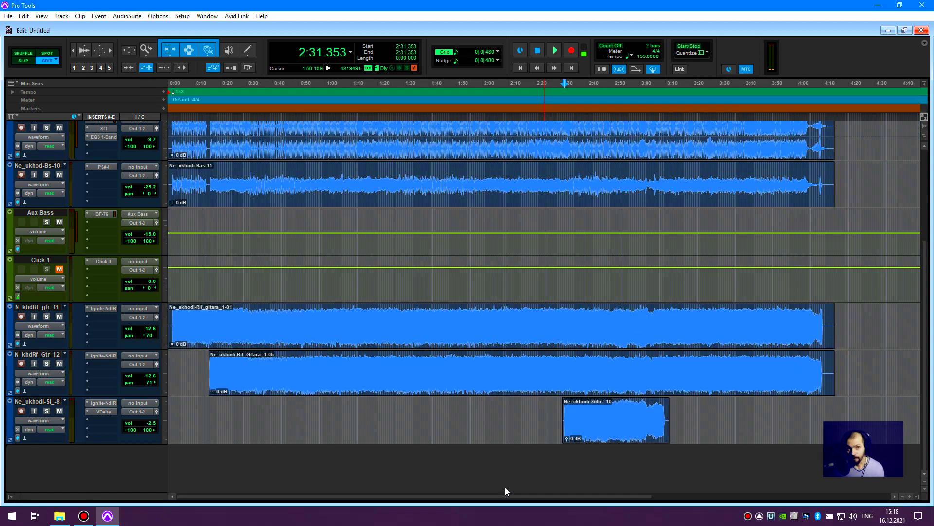